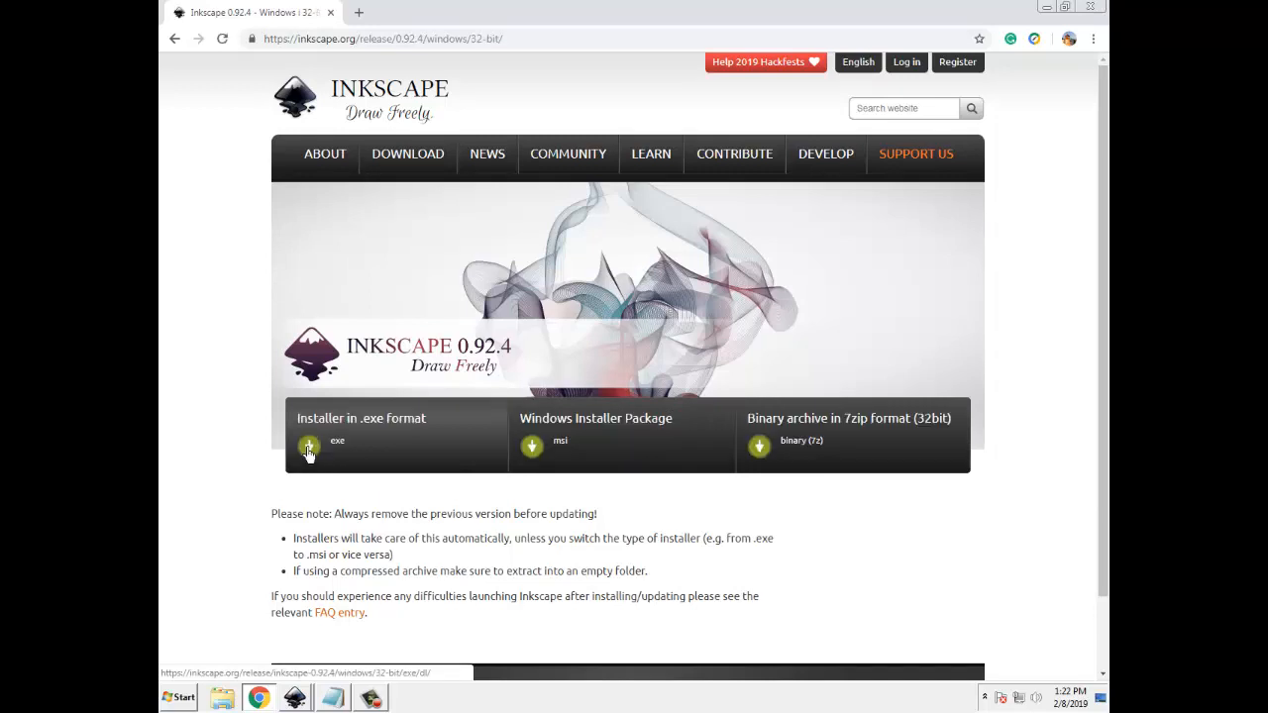
Download the Inkscape 0.92.4 32-bit installer in .exe format and run it from its download folder
left_click(308, 448)
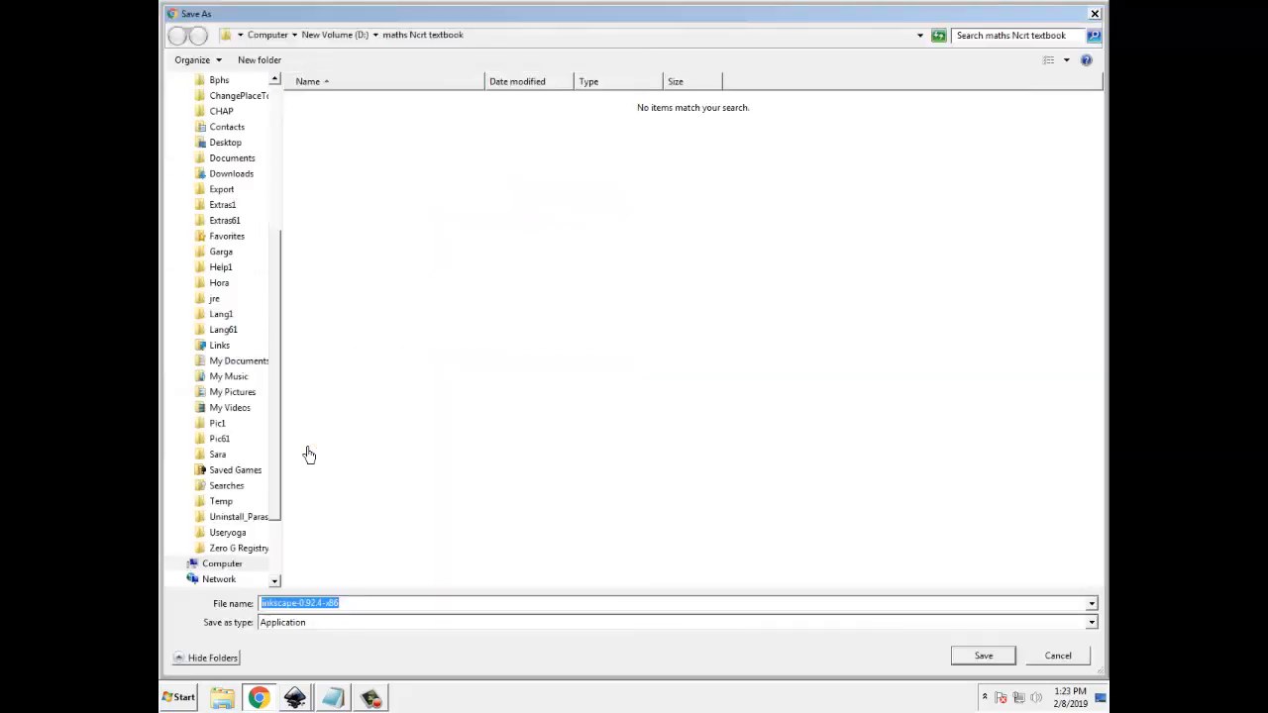
key("Return")
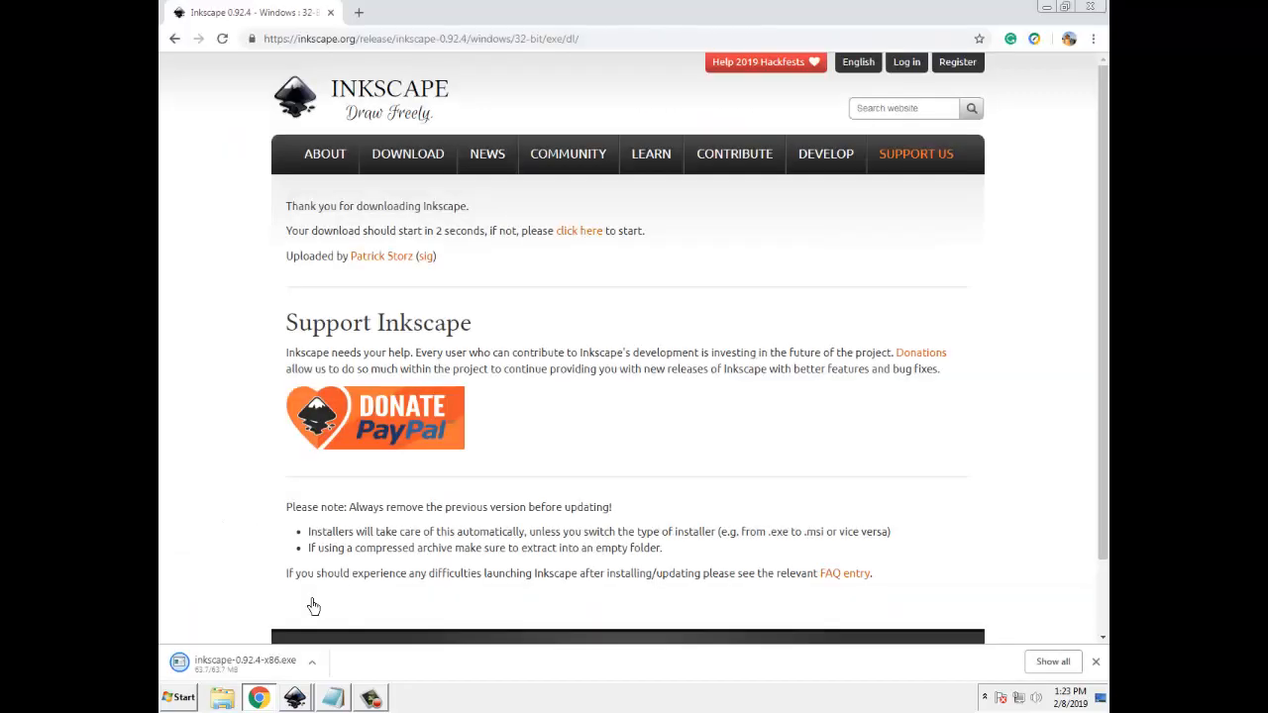
left_click(312, 663)
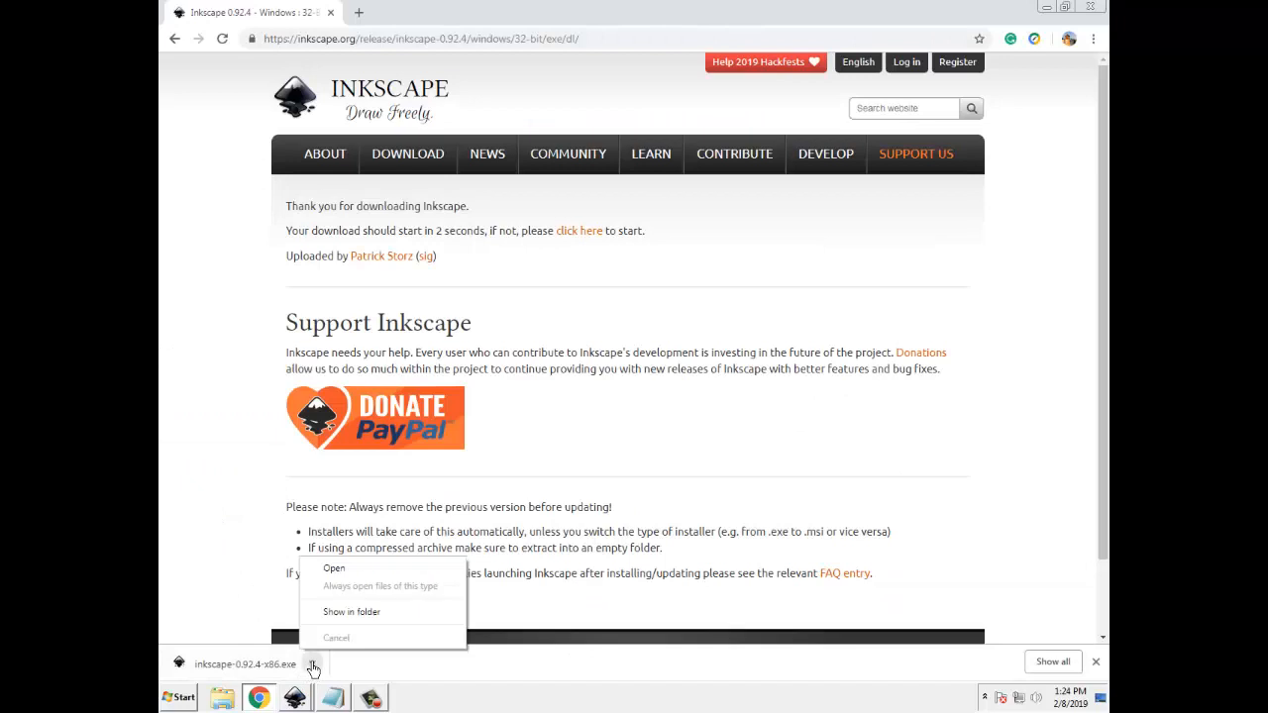
left_click(366, 614)
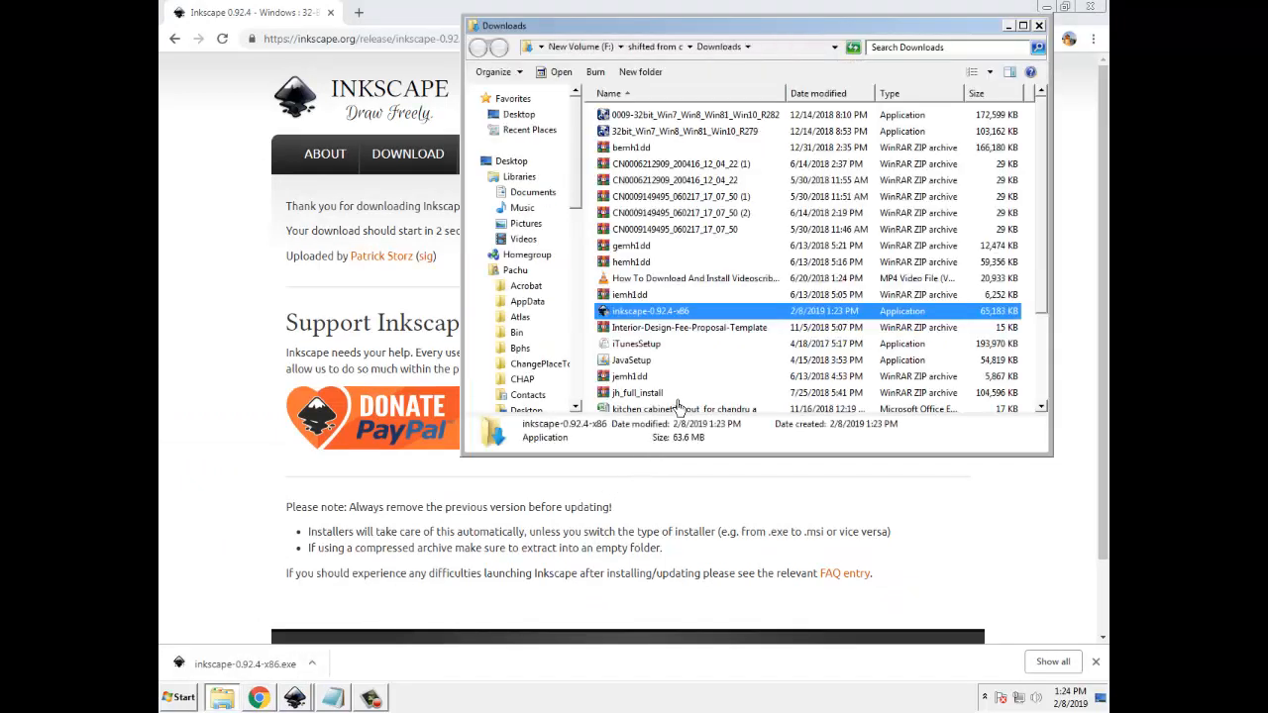
double_click(672, 313)
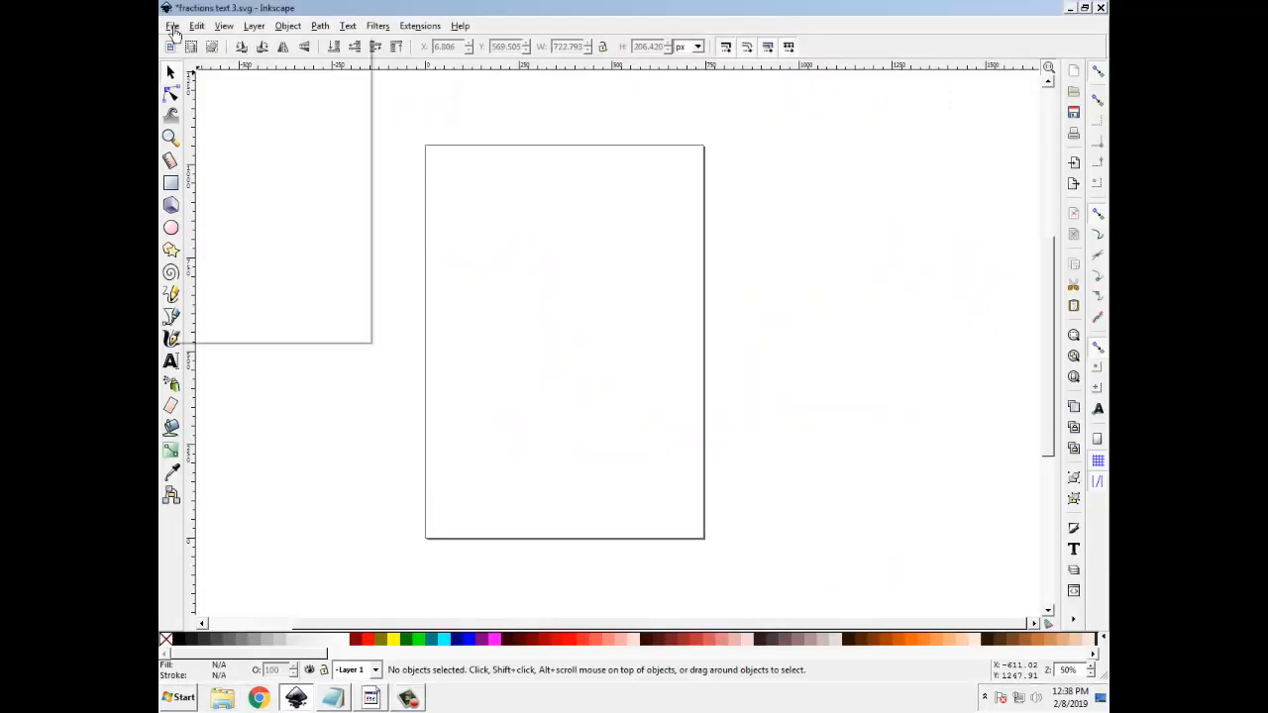
In Inkscape, choose Fractions And Decimals Made Easy.pdf as the file to import into the drawing
left_click(172, 26)
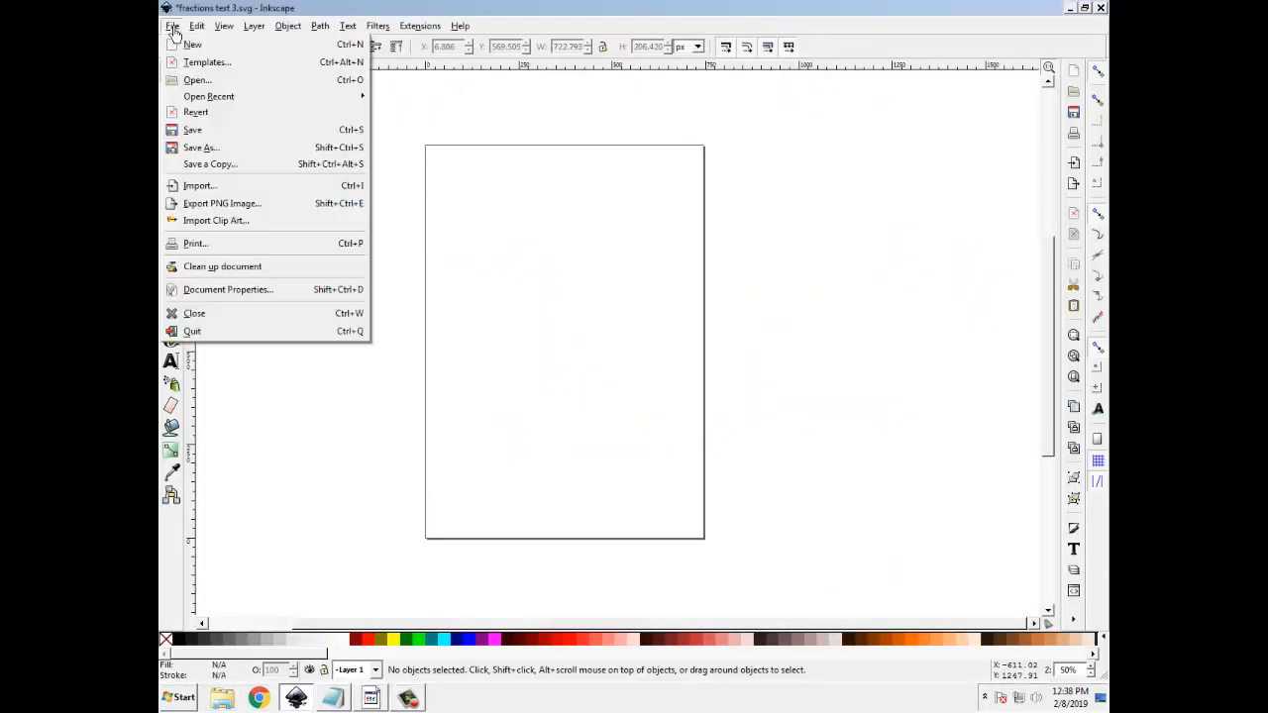
left_click(198, 187)
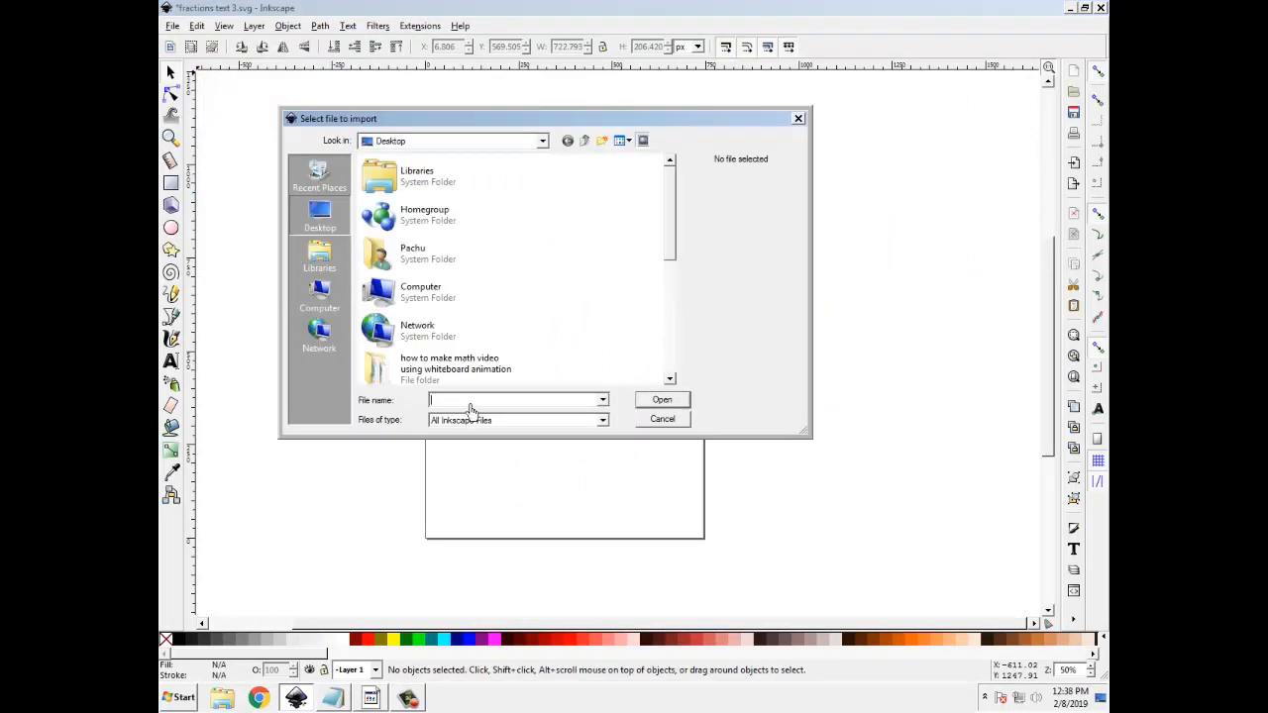
type("f")
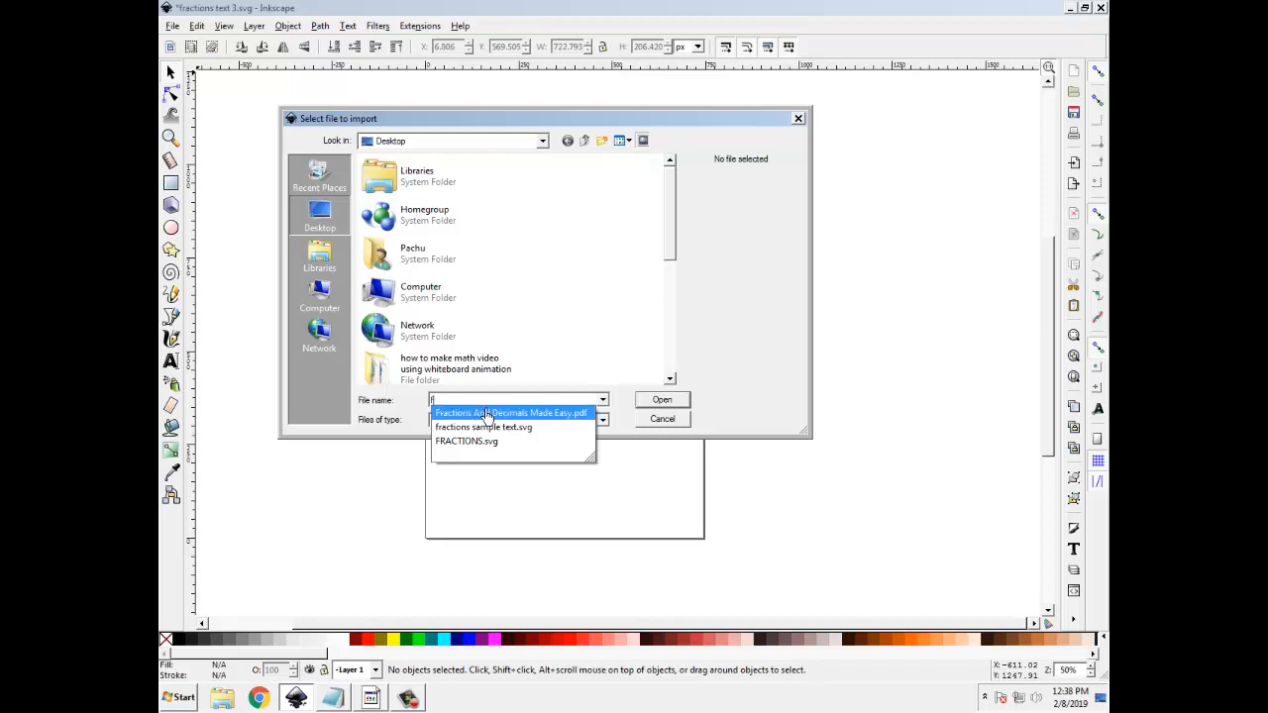
left_click(485, 416)
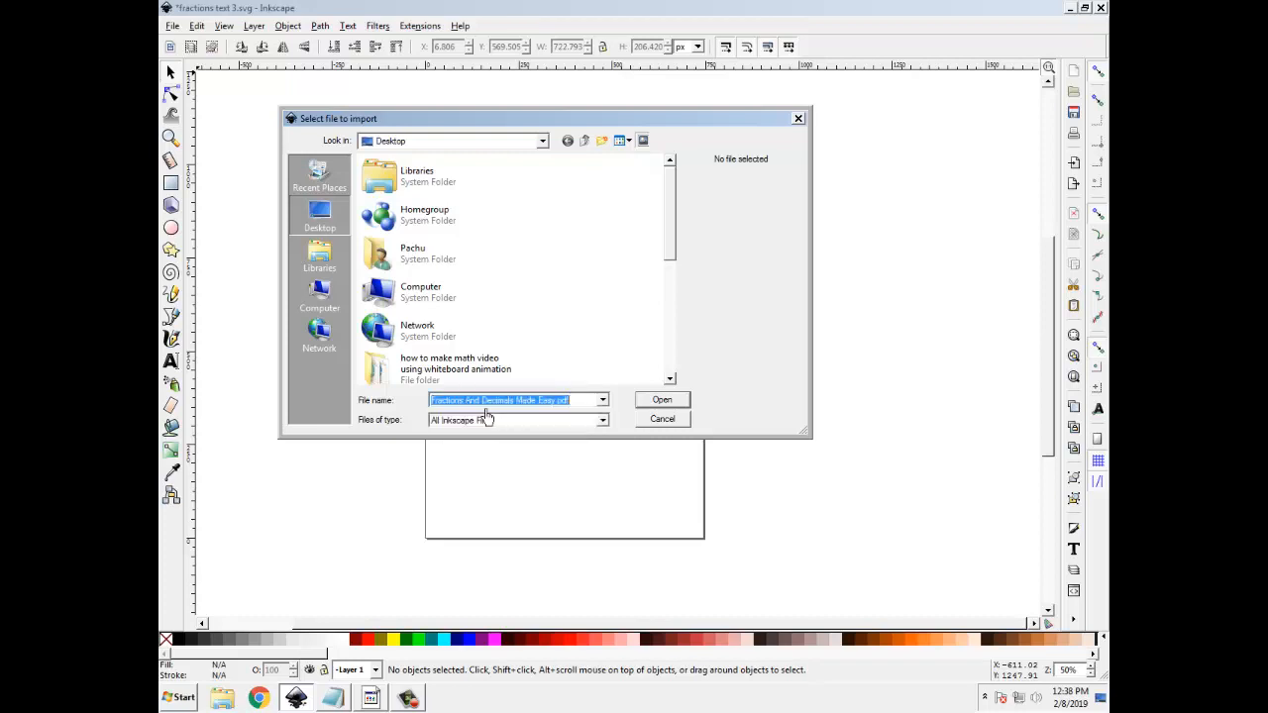
left_click(662, 404)
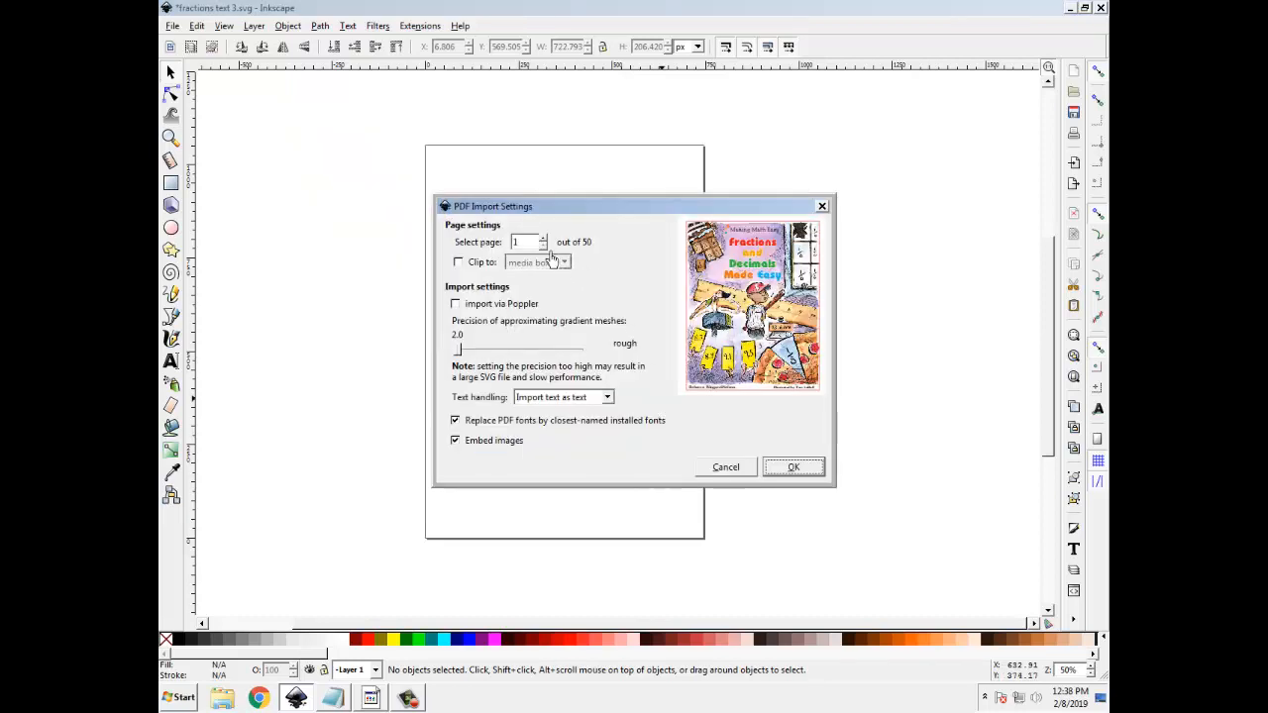
Import page 7 of the PDF, keeping the other import settings at their defaults
left_click(542, 238)
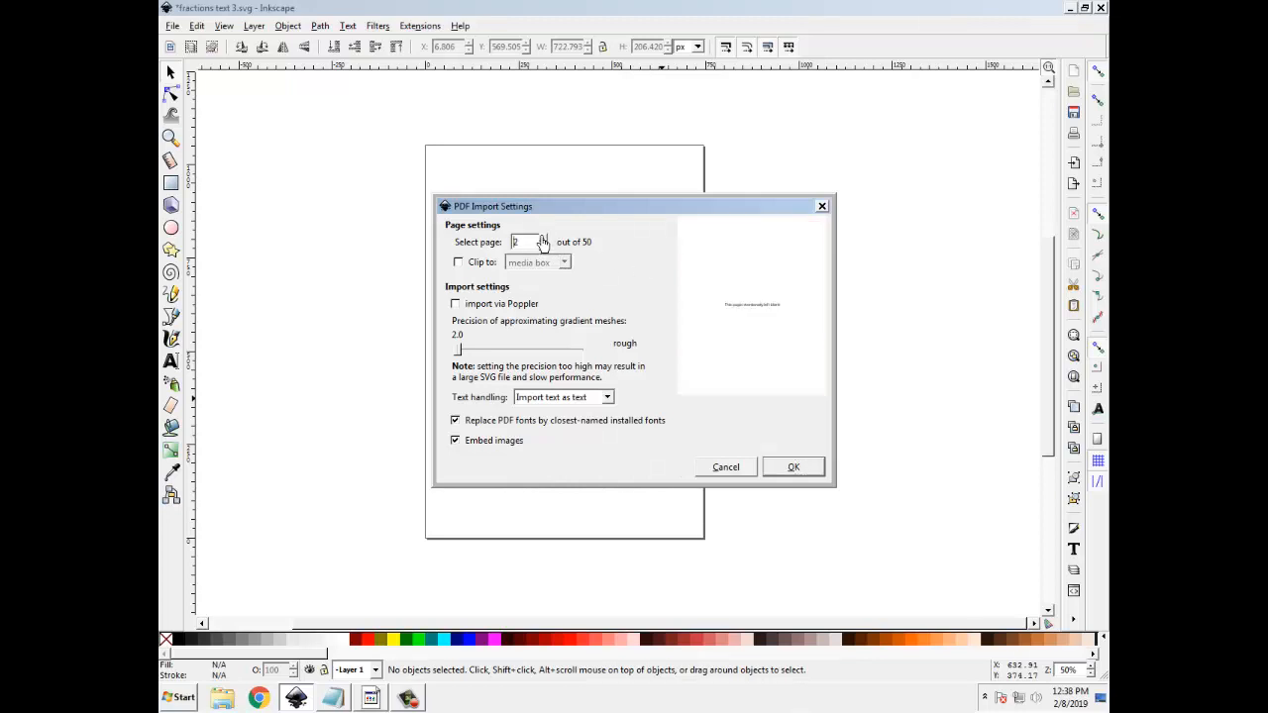
left_click(542, 239)
left_click(542, 238)
left_click(543, 238)
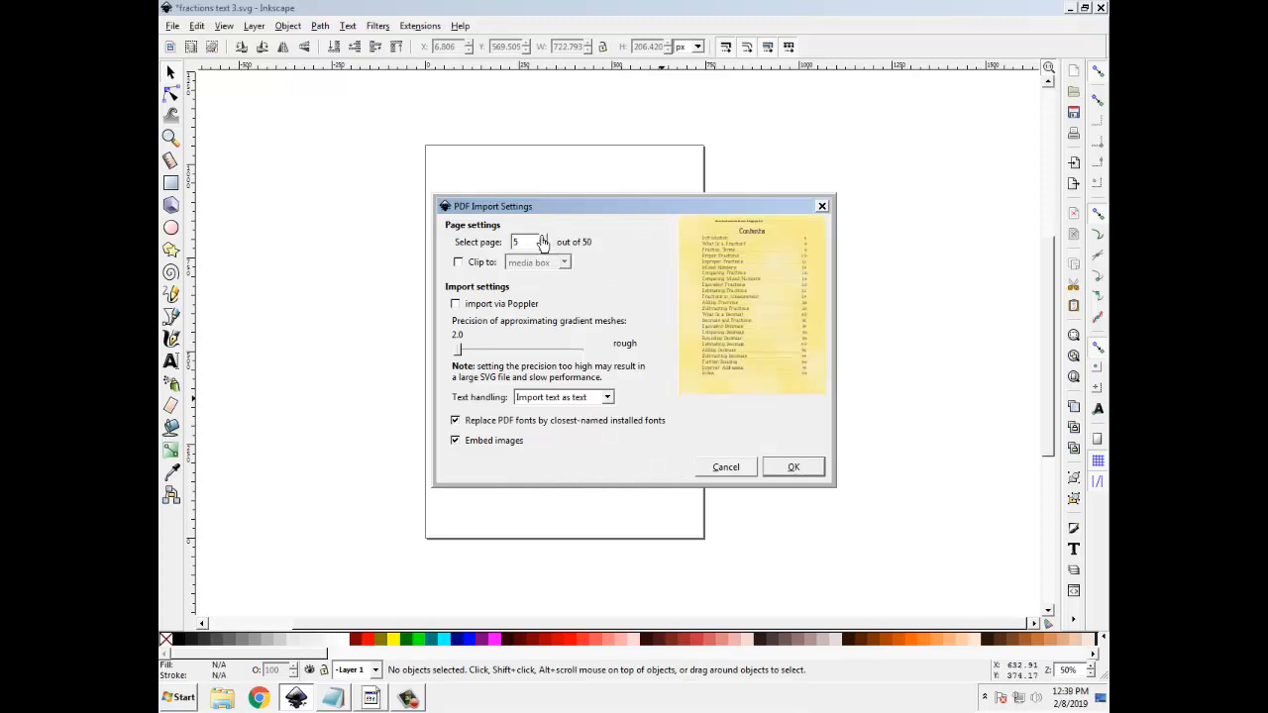
left_click(542, 239)
left_click(543, 238)
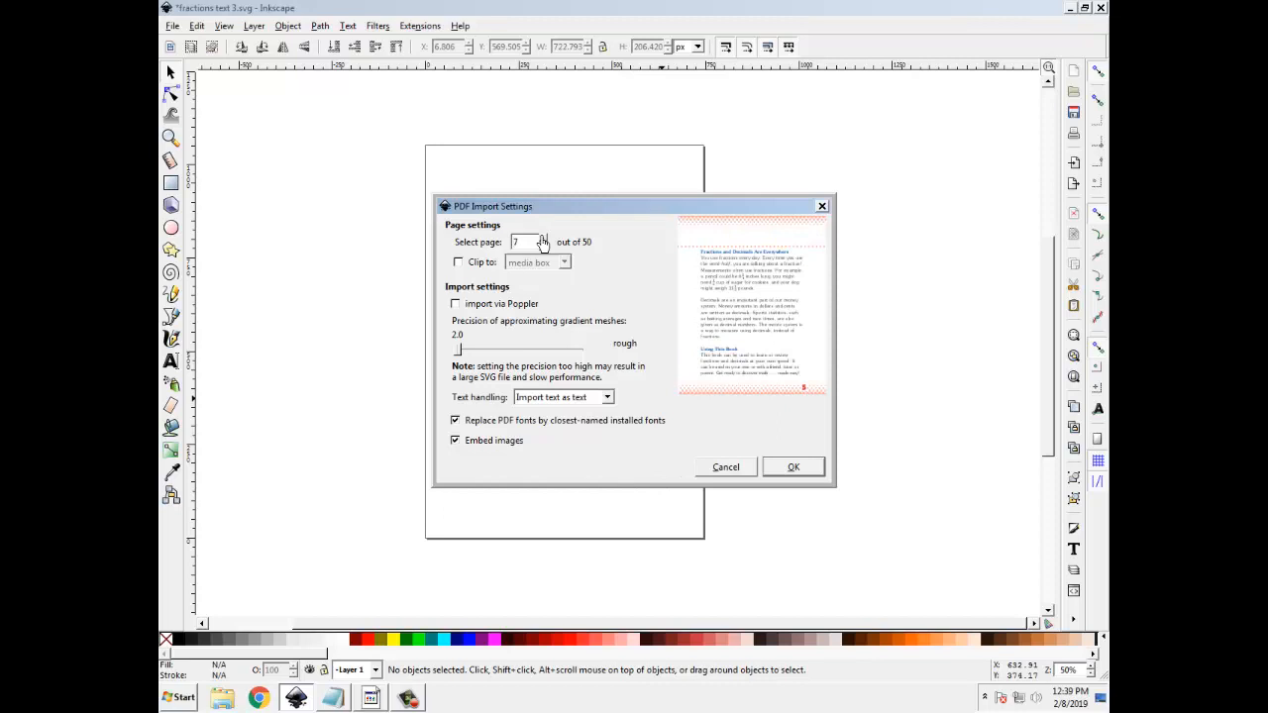
left_click(788, 475)
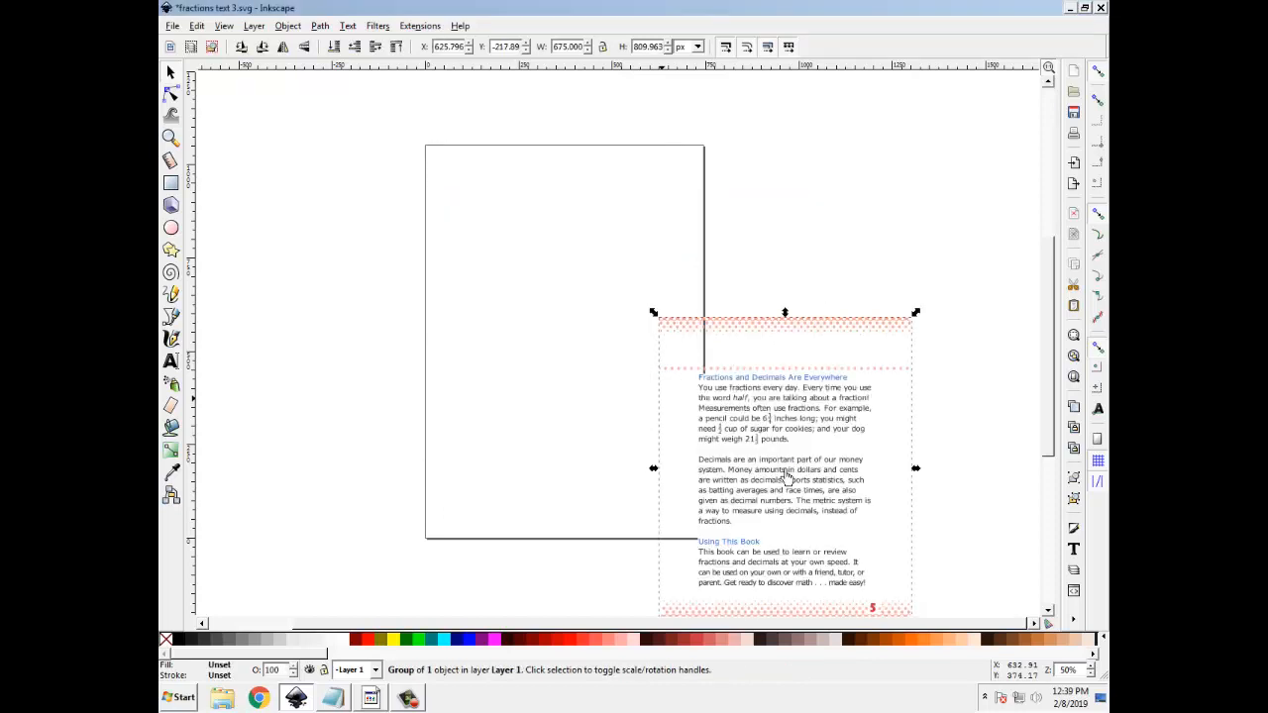
Move the imported page onto the canvas page and scale it to about 775 × 1033 px to fill it
left_click_drag(788, 479, 561, 332)
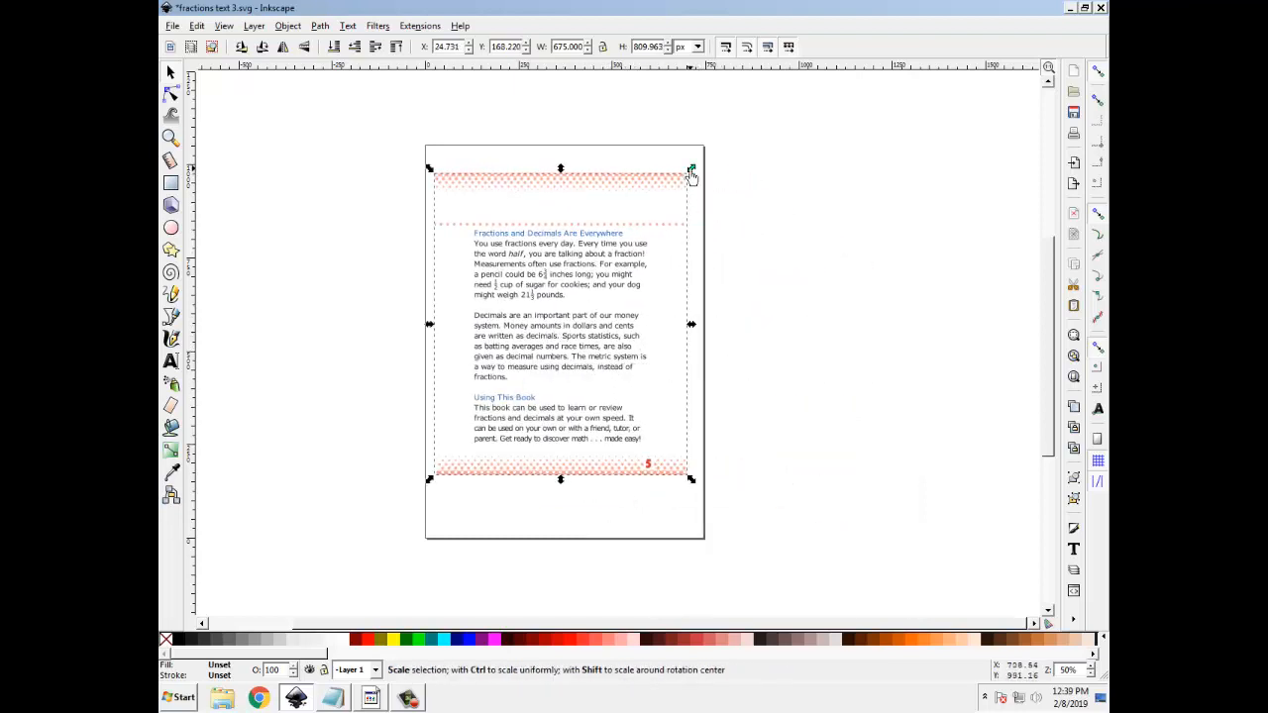
left_click_drag(691, 170, 704, 150)
left_click_drag(429, 479, 413, 540)
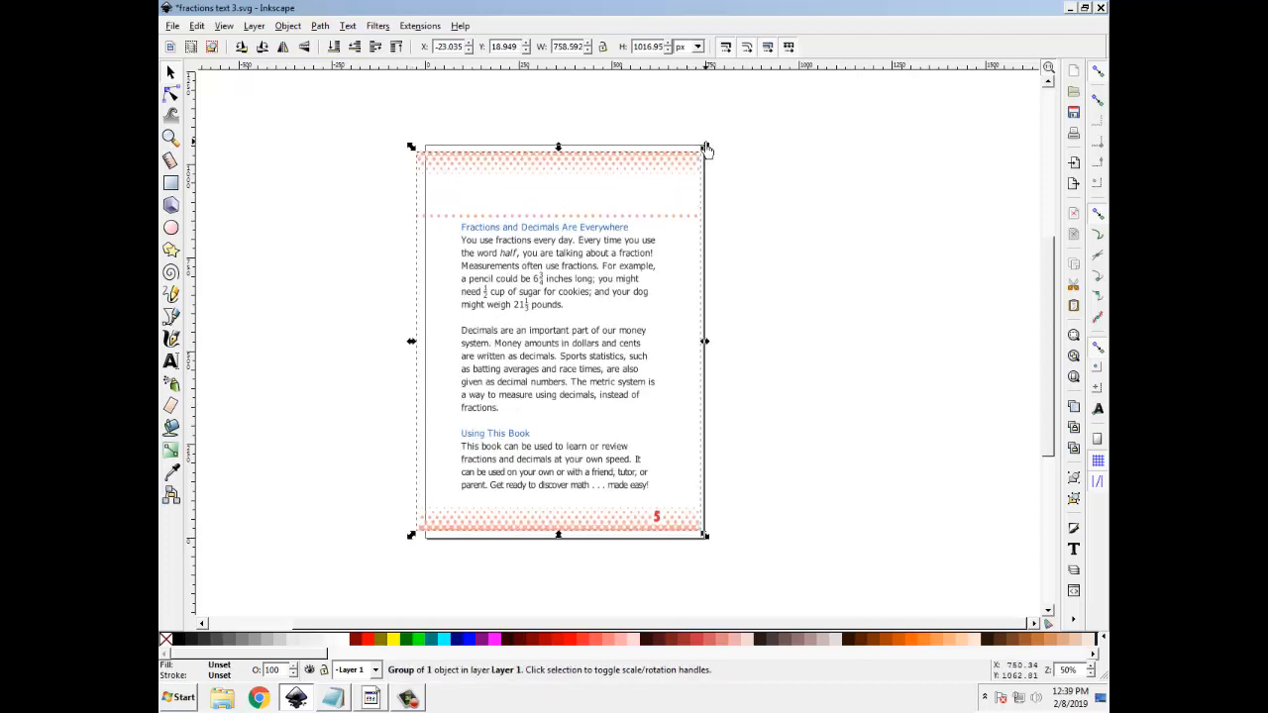
left_click(706, 149)
left_click(690, 163)
left_click_drag(705, 147, 710, 141)
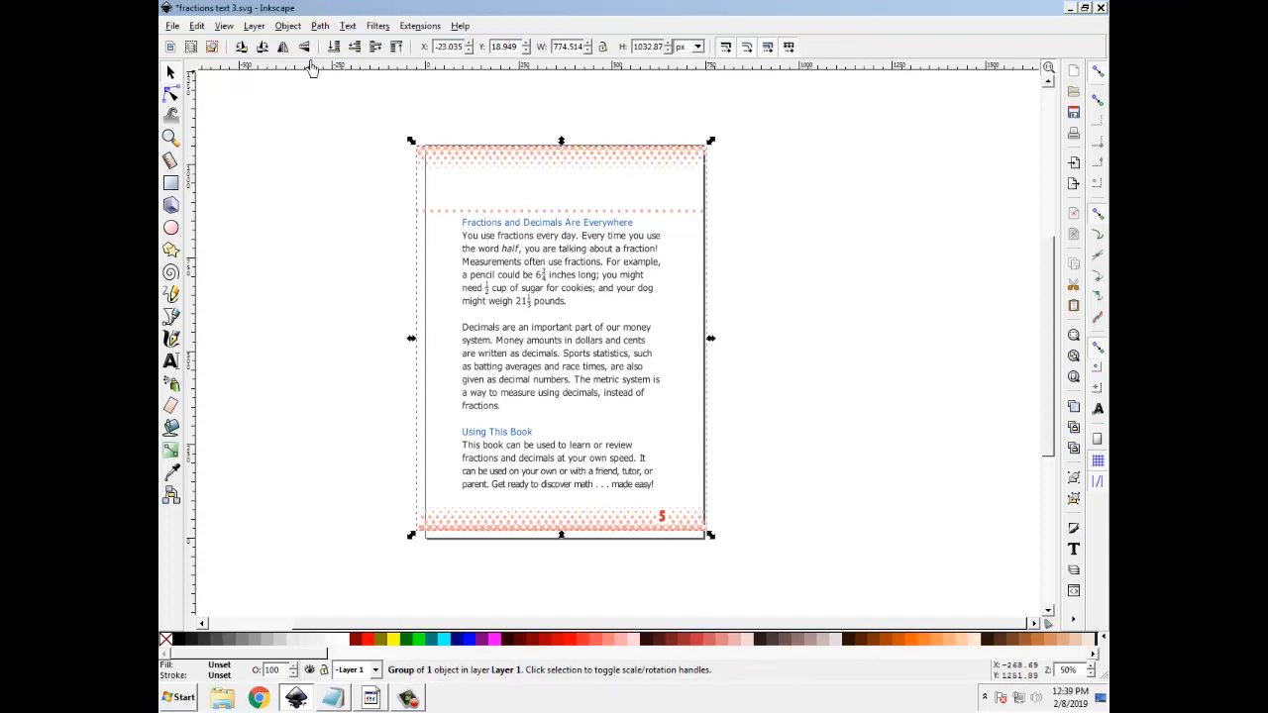
Ungroup the imported page once and convert its contents to paths with Object to Path
left_click(287, 27)
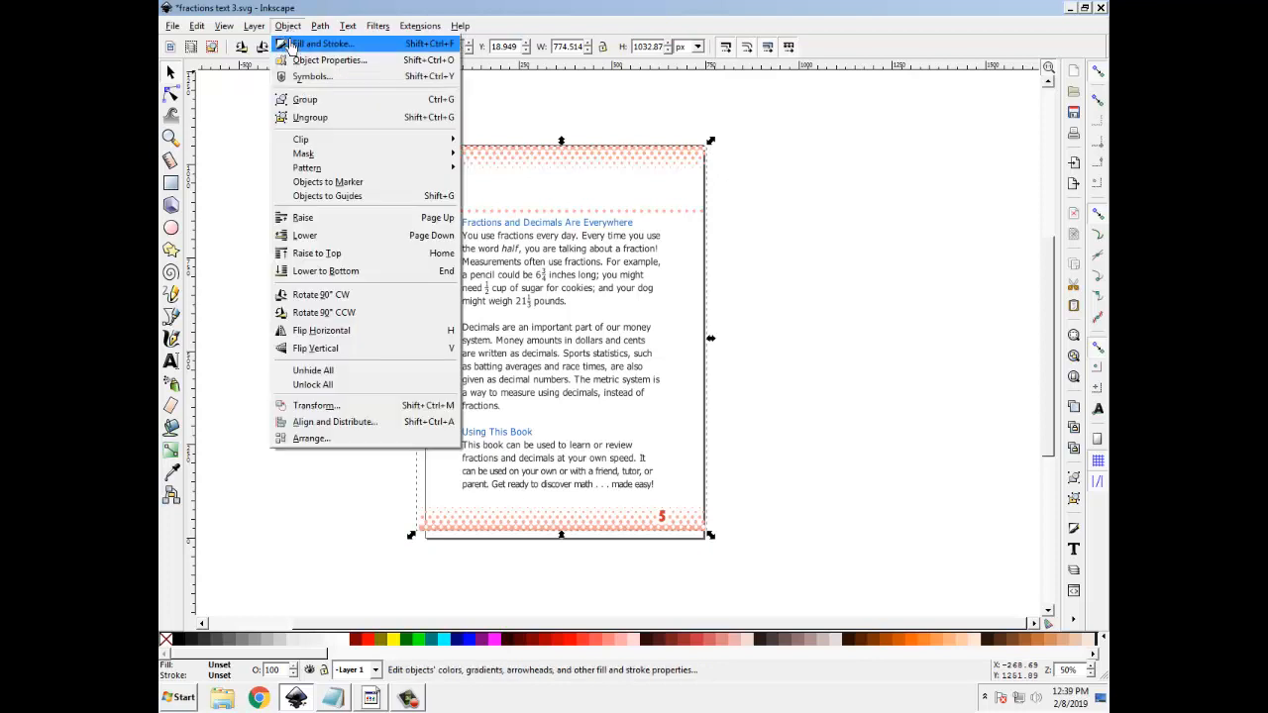
left_click(309, 120)
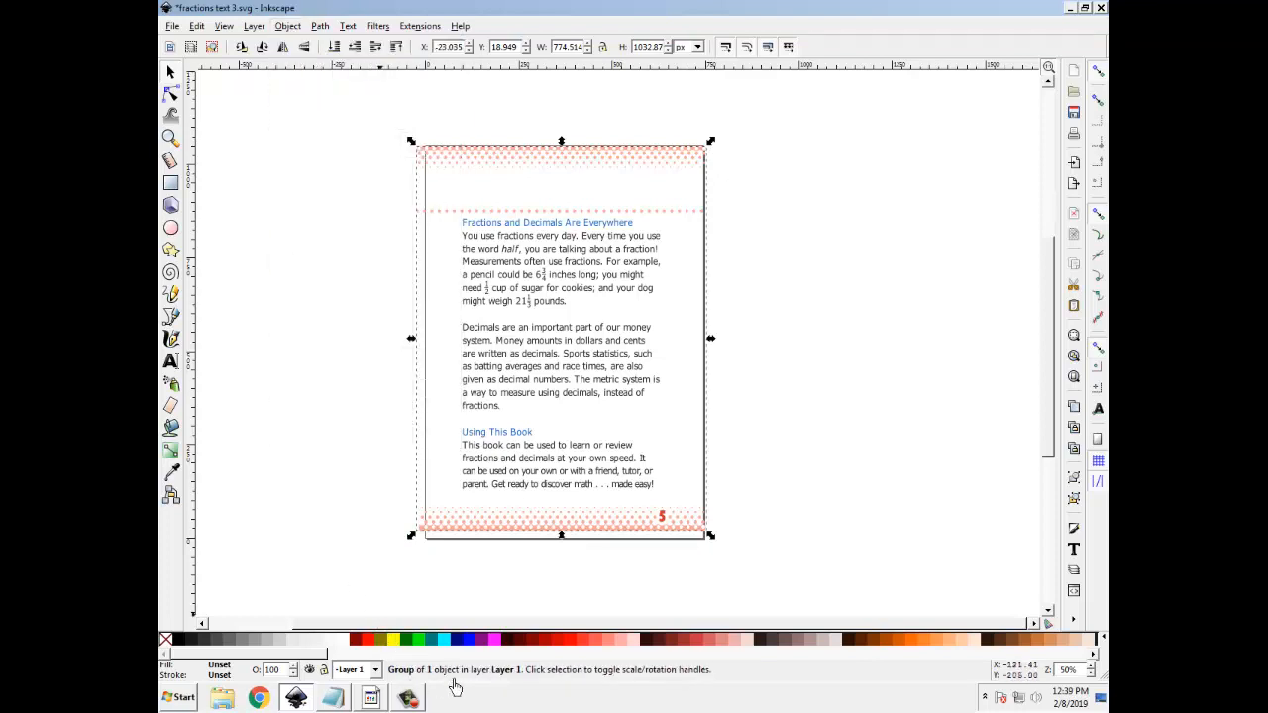
left_click(320, 27)
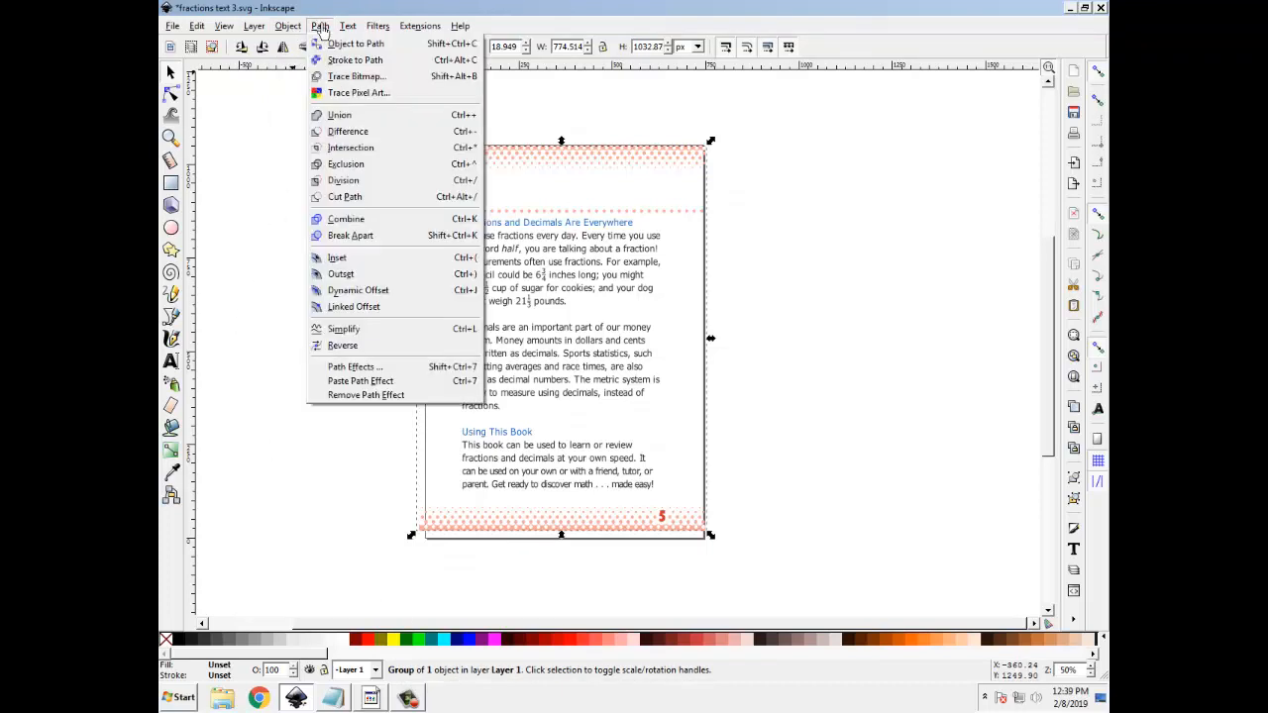
left_click(346, 46)
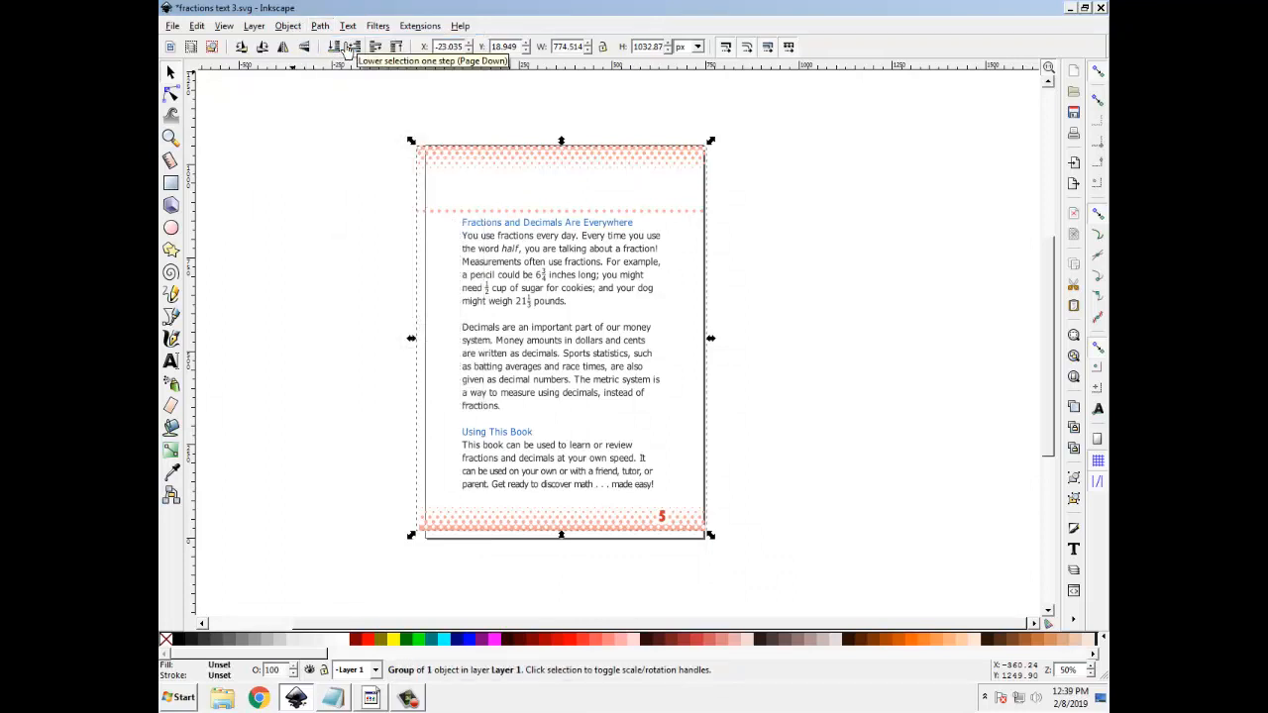
Ungroup the imported page four more times to break it into individual letter and pattern paths, and clear the selection
left_click(289, 28)
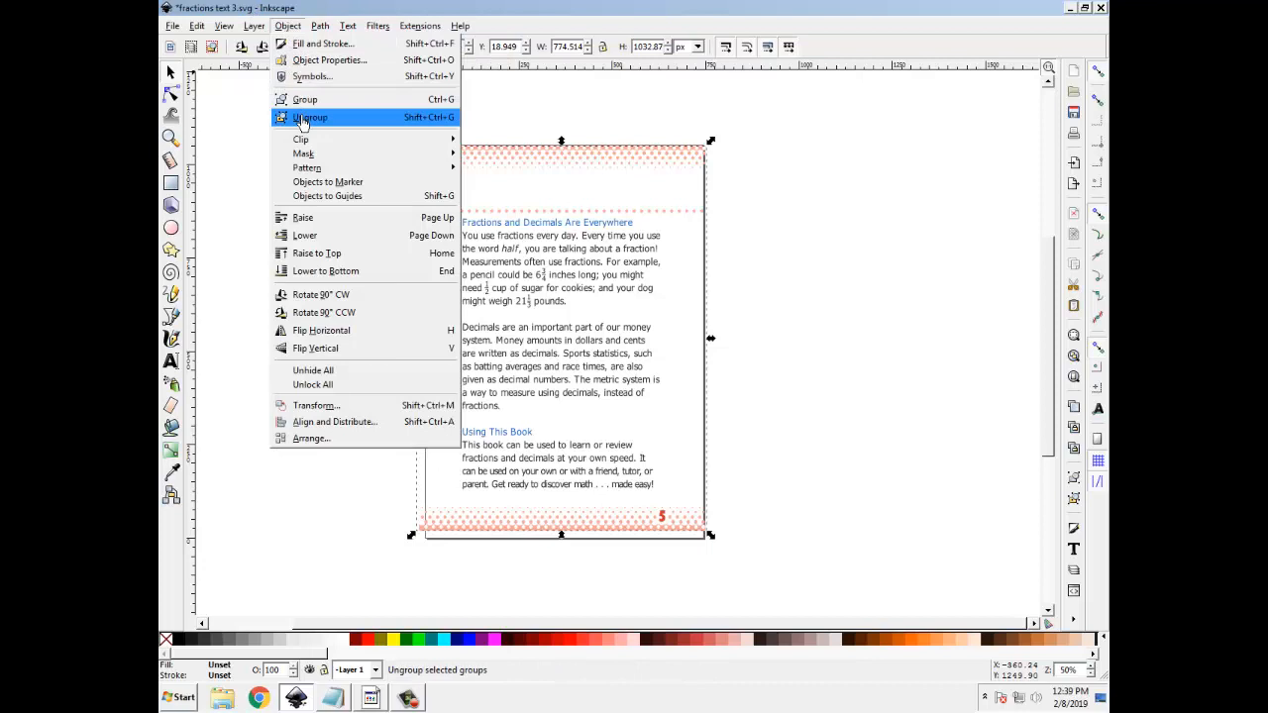
left_click(303, 121)
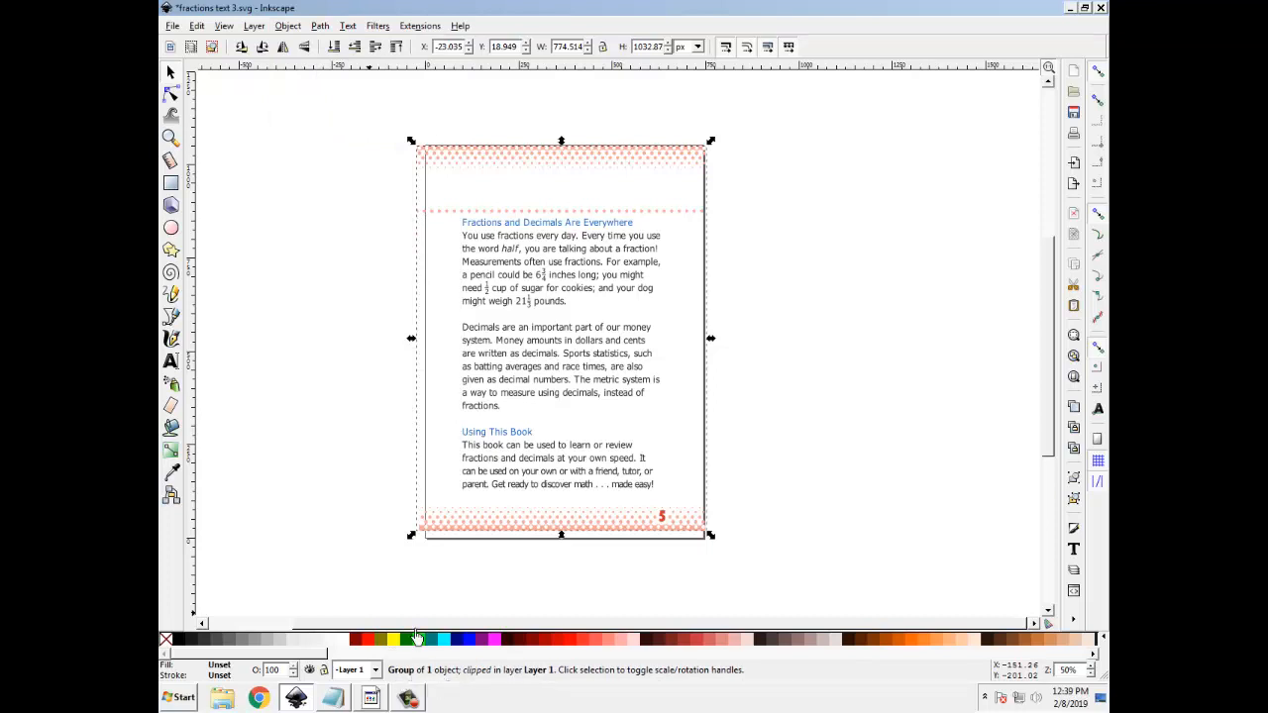
left_click(289, 26)
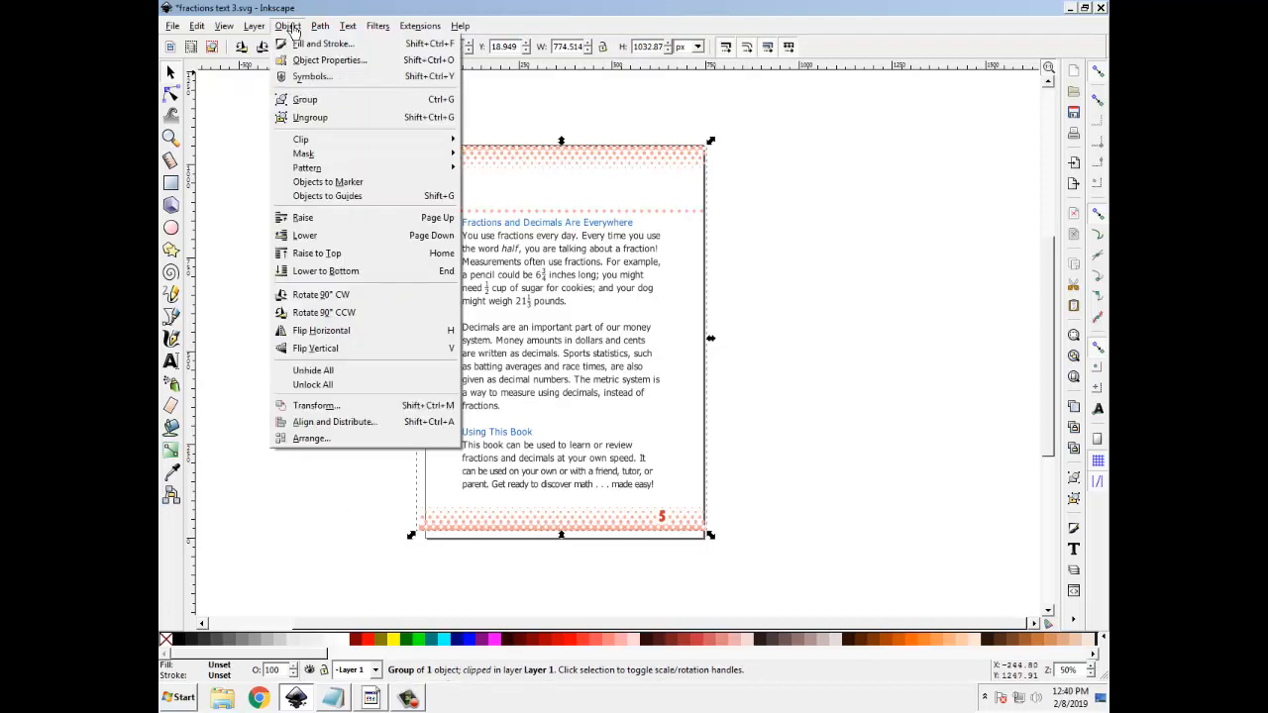
left_click(312, 119)
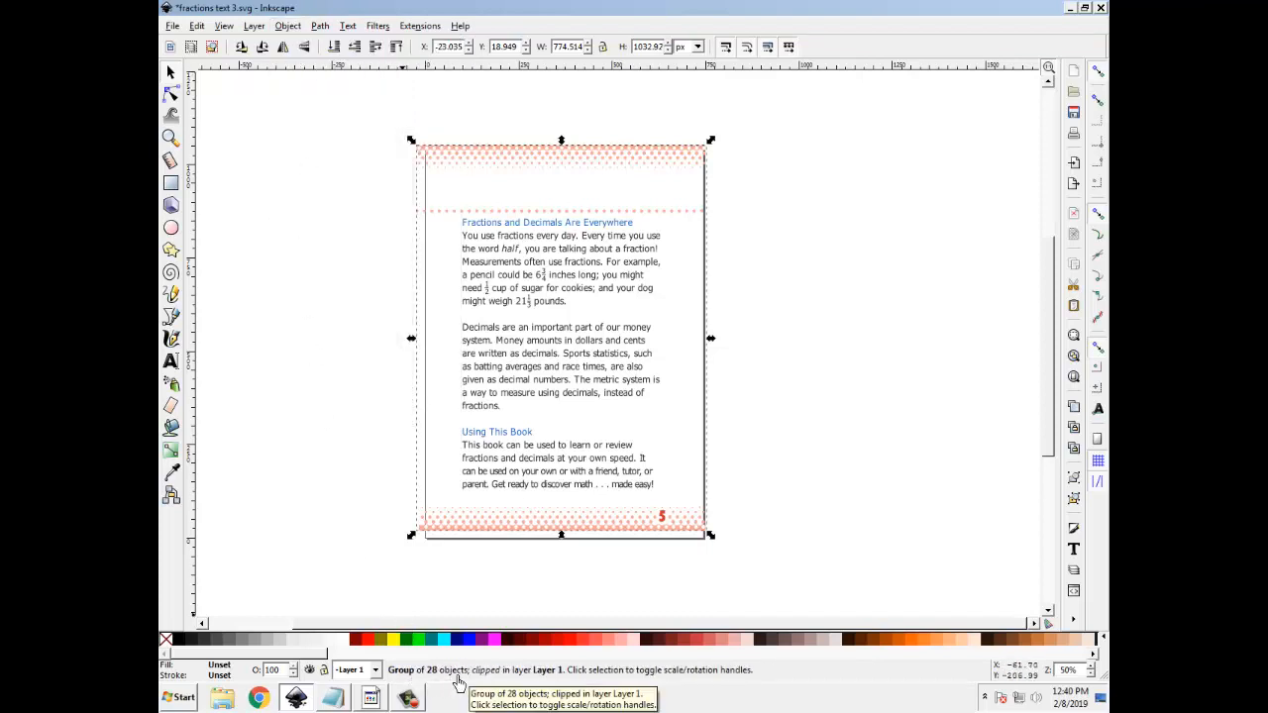
left_click(287, 26)
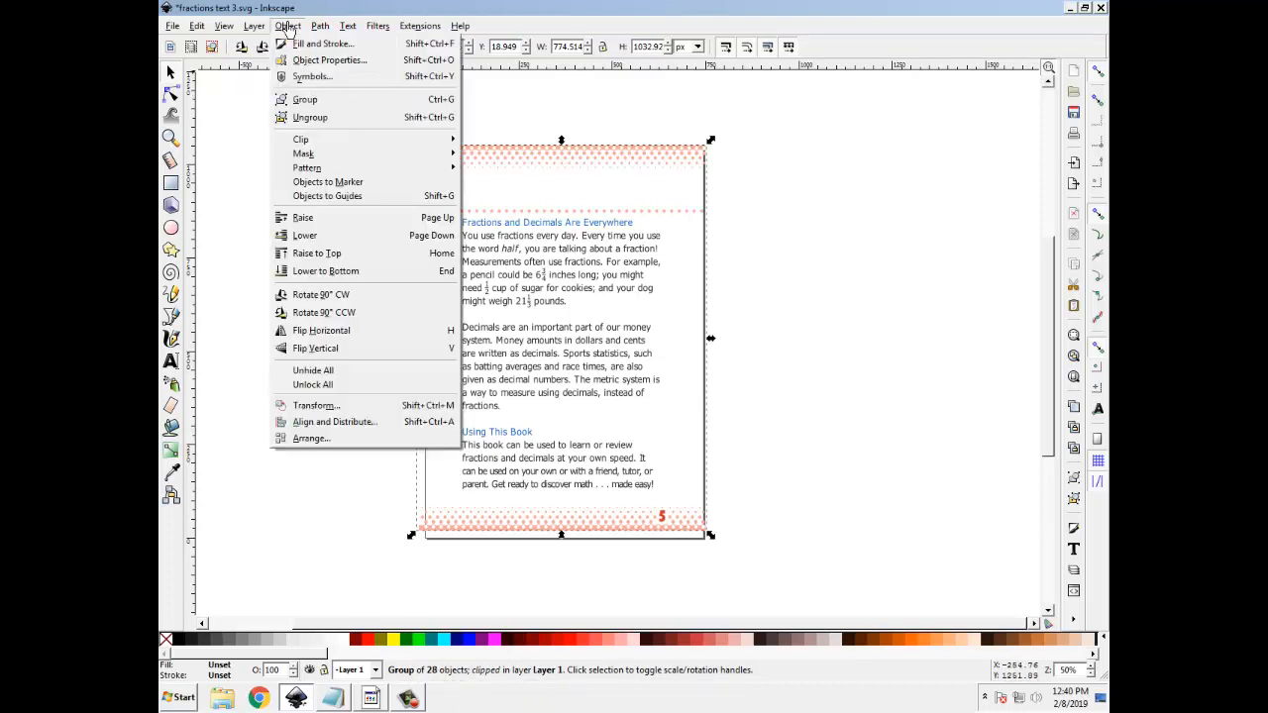
left_click(306, 119)
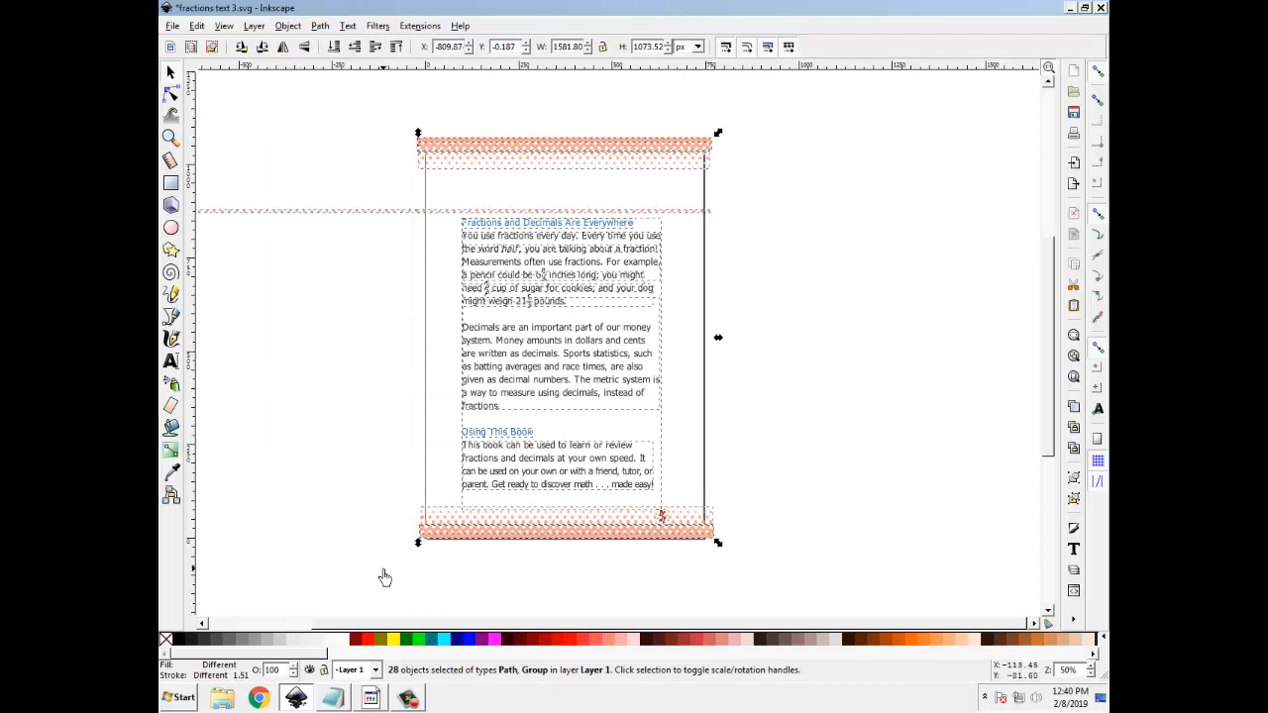
left_click(289, 30)
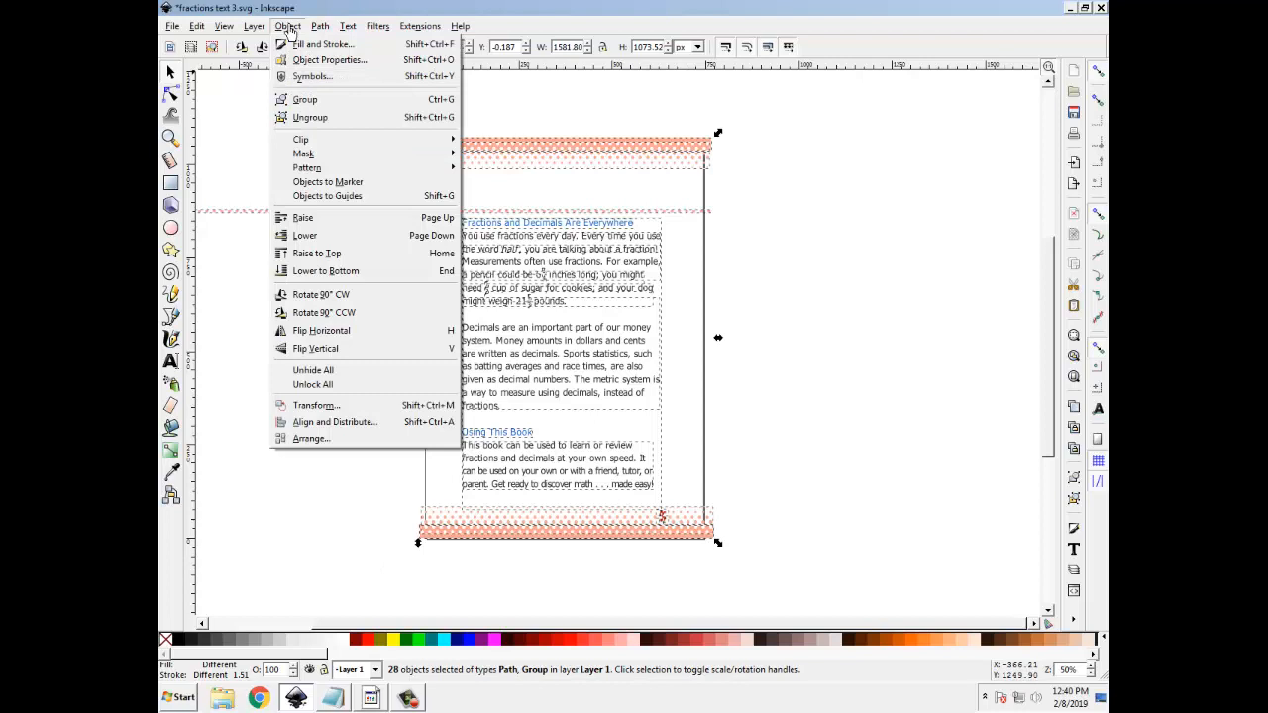
left_click(310, 118)
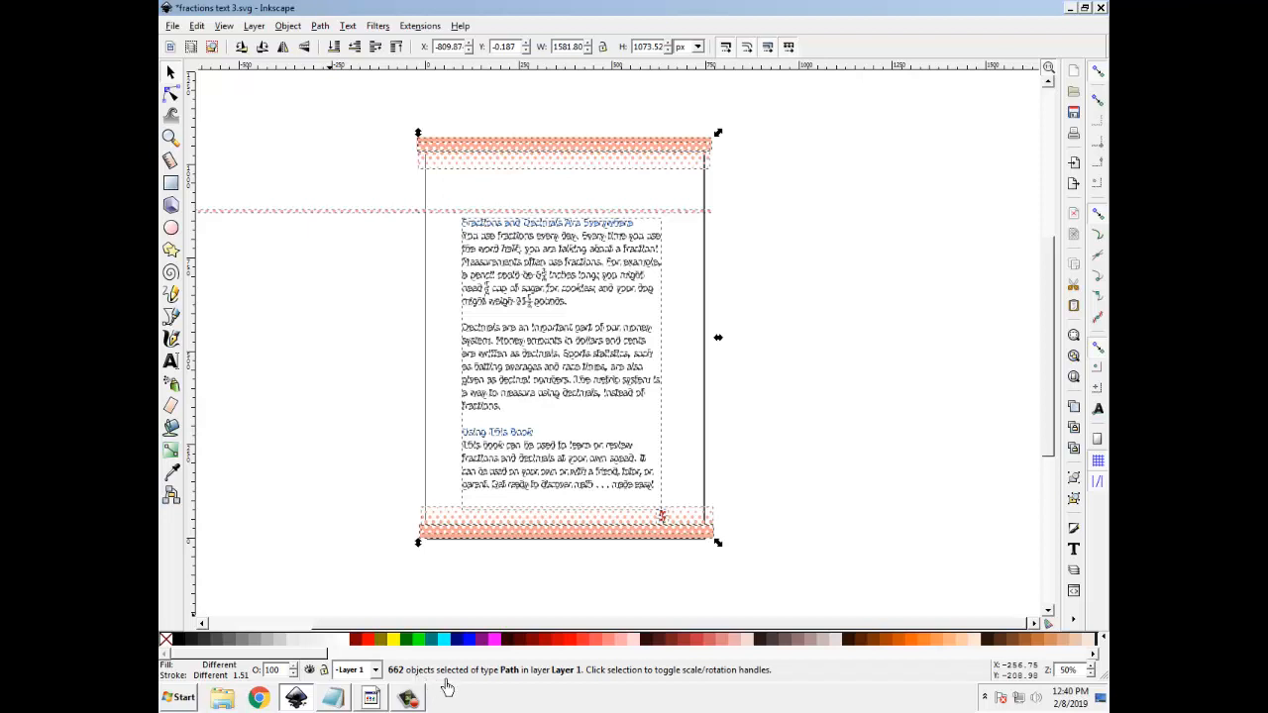
left_click(370, 363)
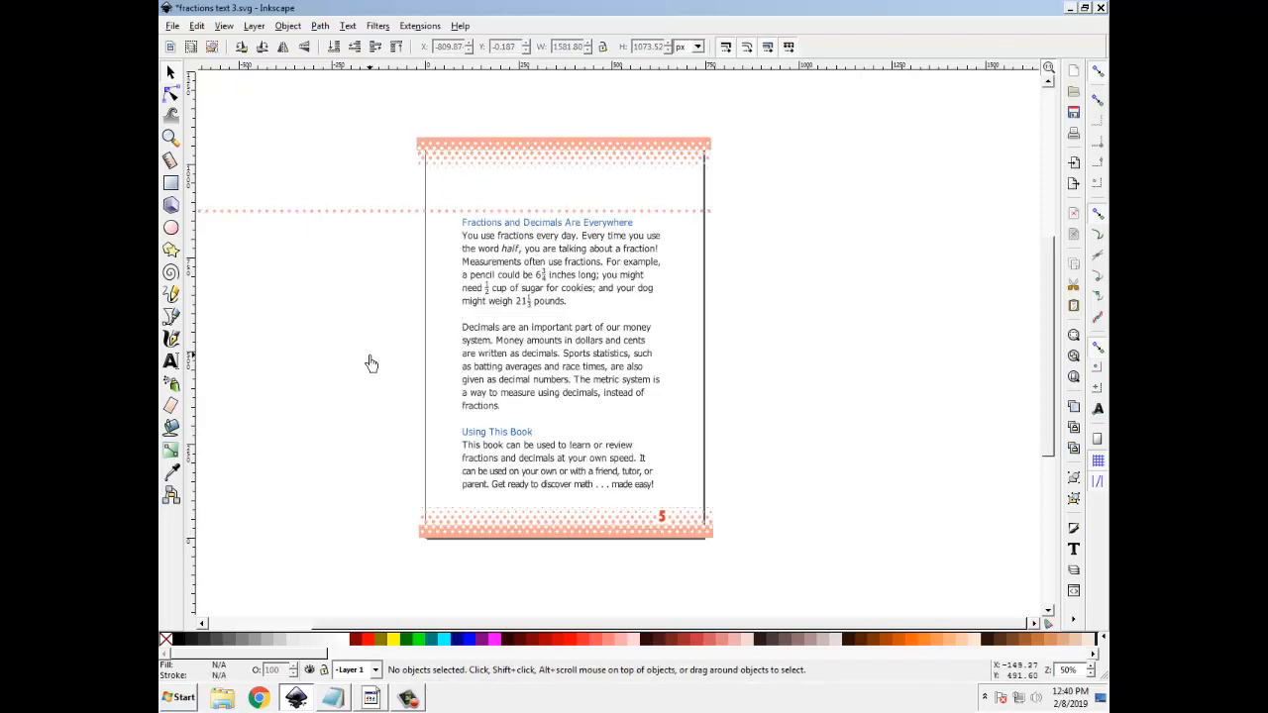
Check whether single letters in the blue heading and the first paragraph can be selected separately
key("plus")
key("plus")
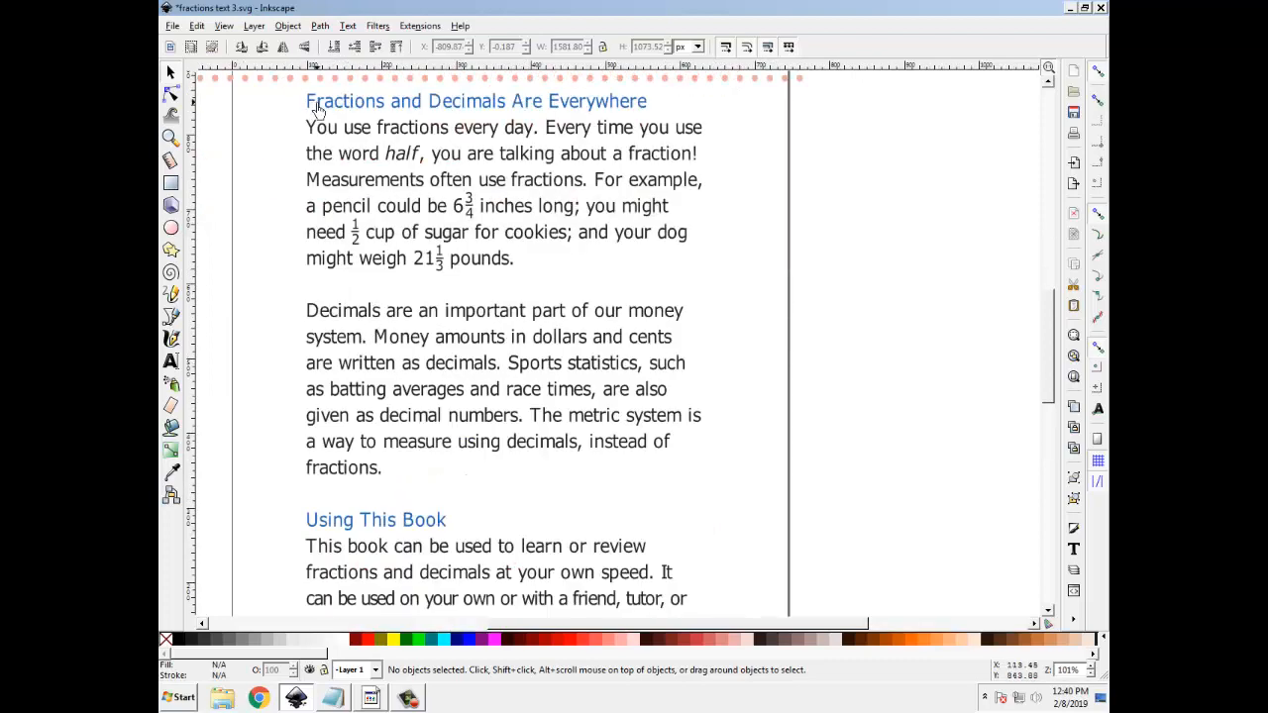
left_click(311, 102)
left_click(338, 103)
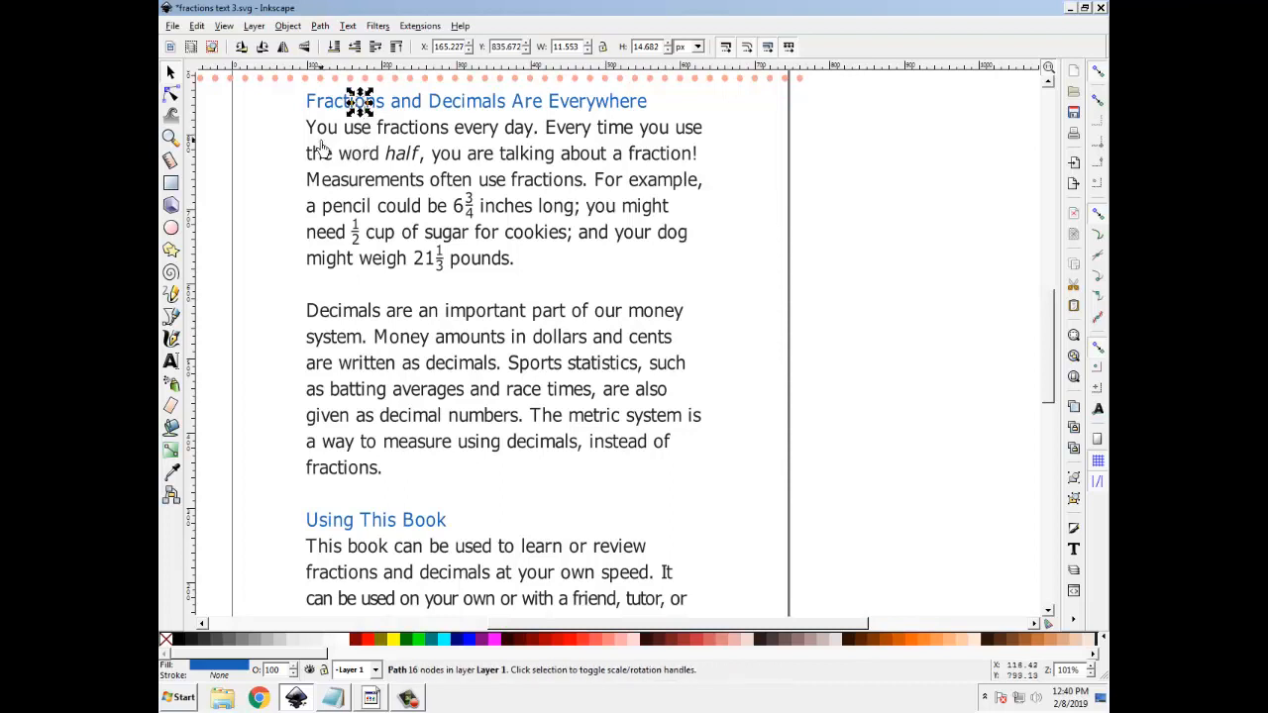
left_click(312, 129)
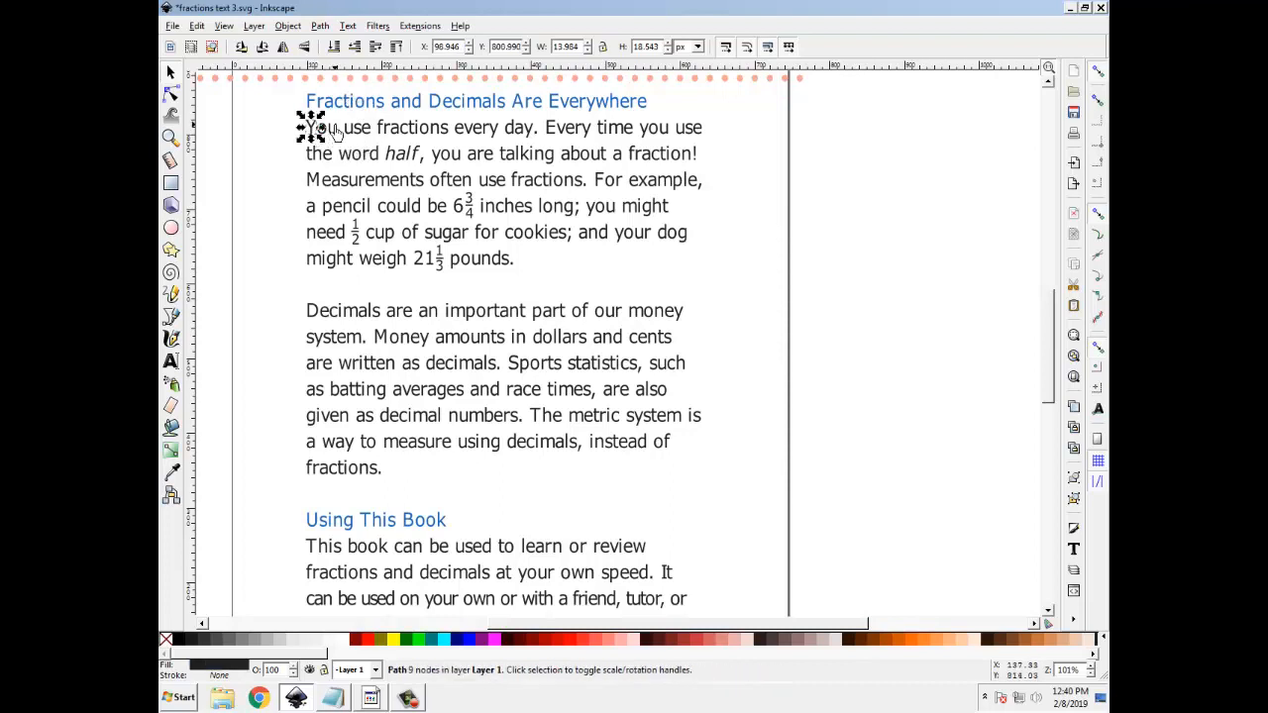
left_click(331, 129)
left_click(749, 313)
key("minus")
key("minus")
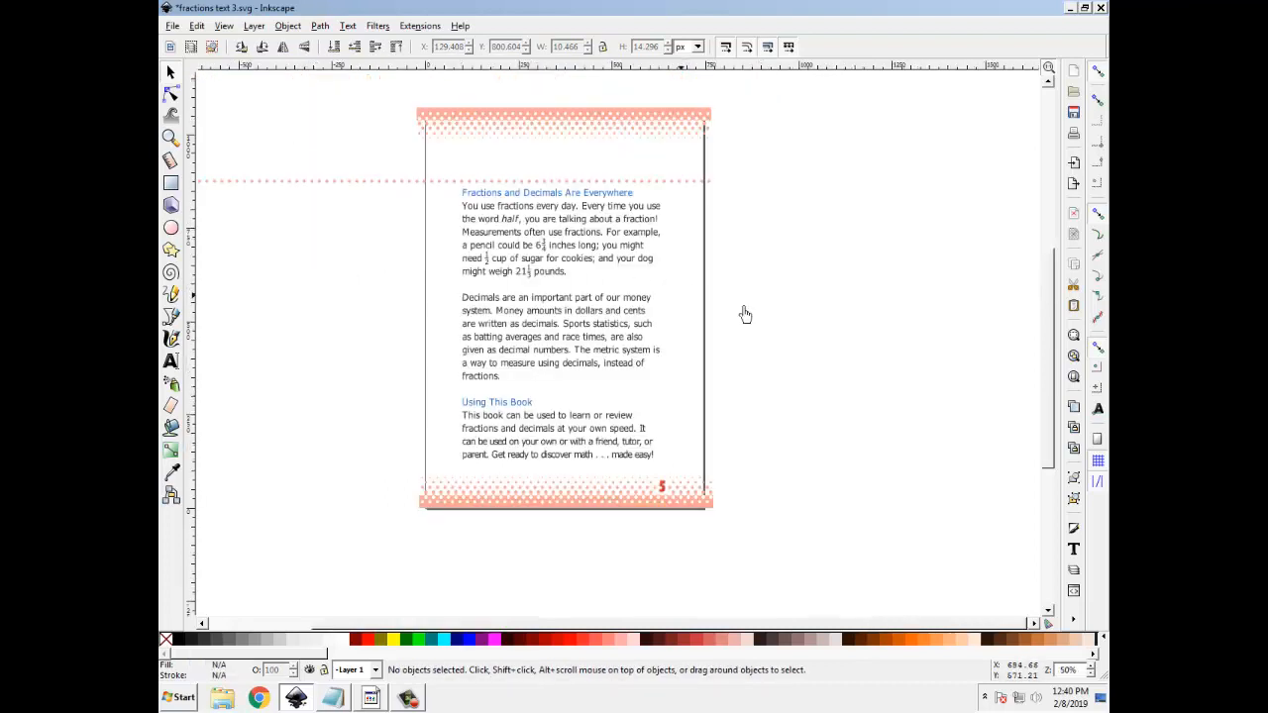
Select all text paths on the page with the node tool to check their nodes, and clear the selection
left_click(318, 27)
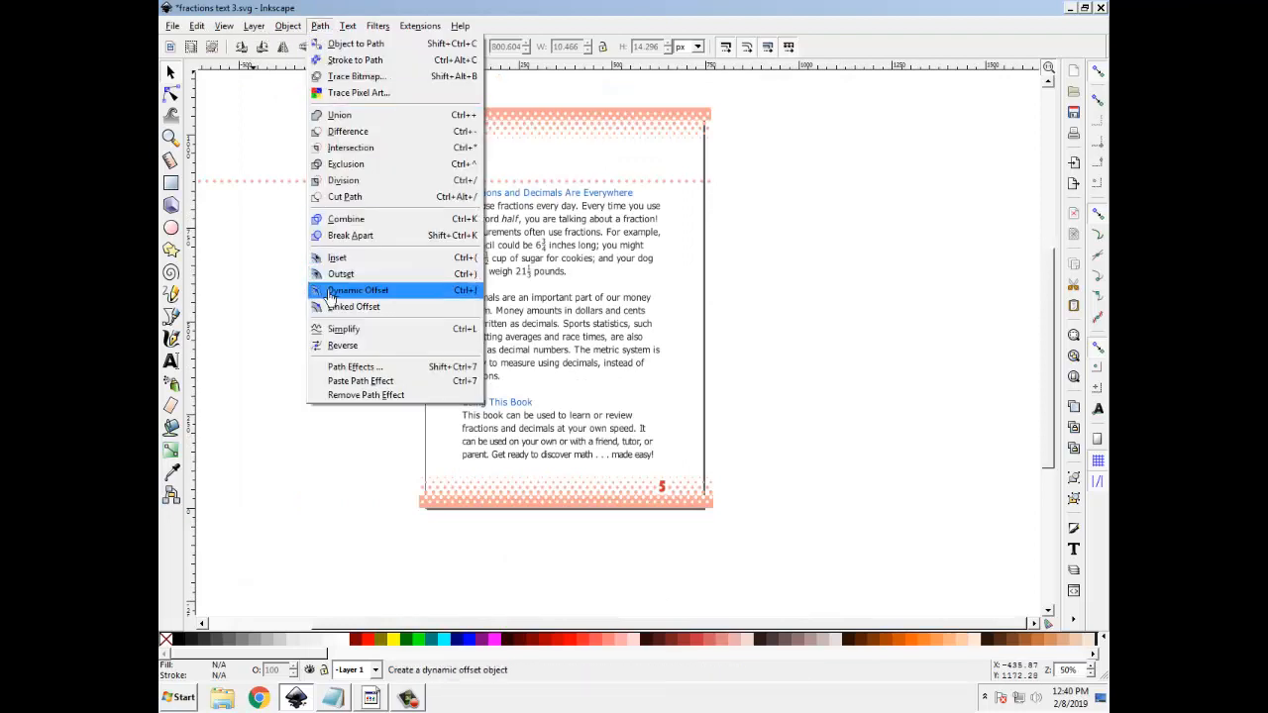
left_click(358, 290)
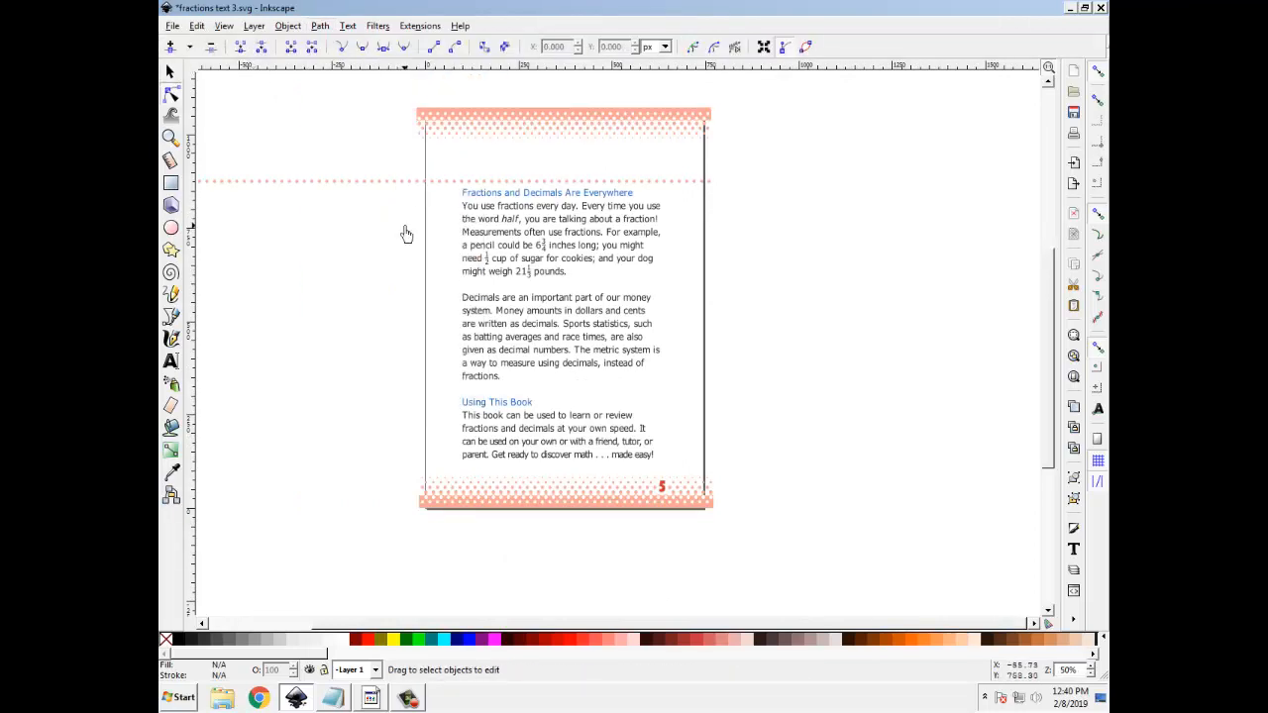
left_click_drag(397, 150, 720, 481)
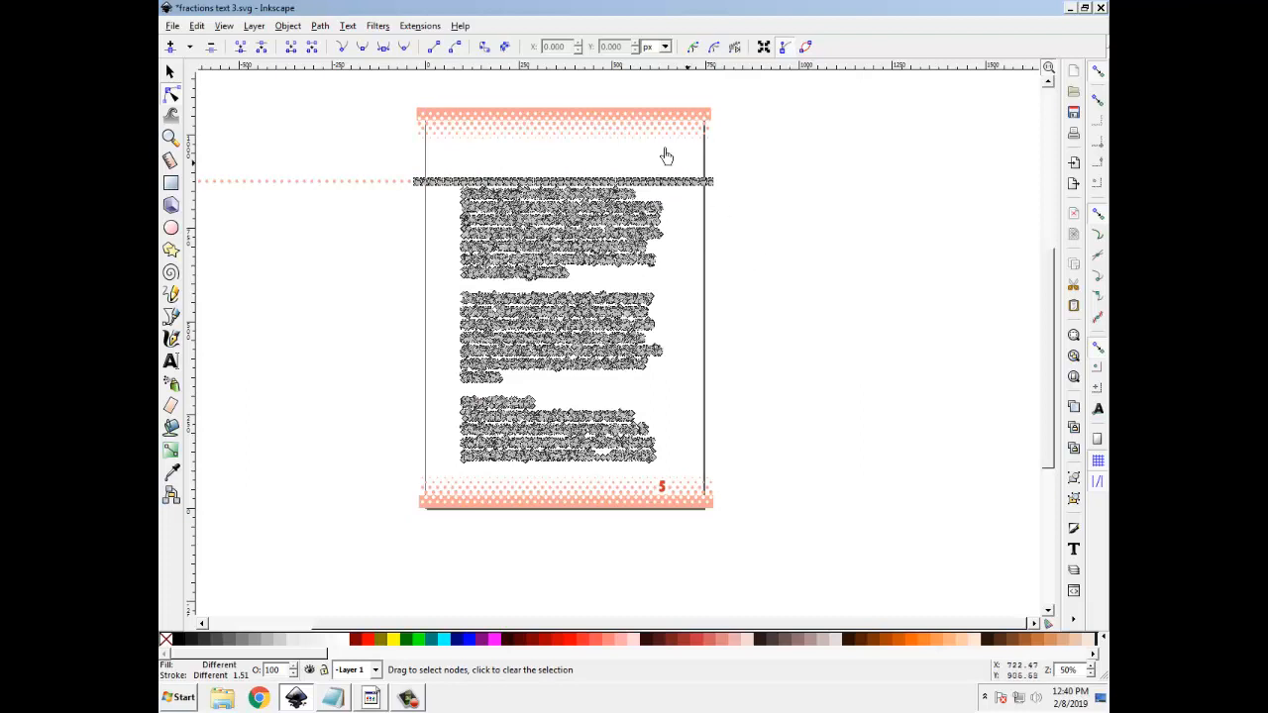
left_click(321, 30)
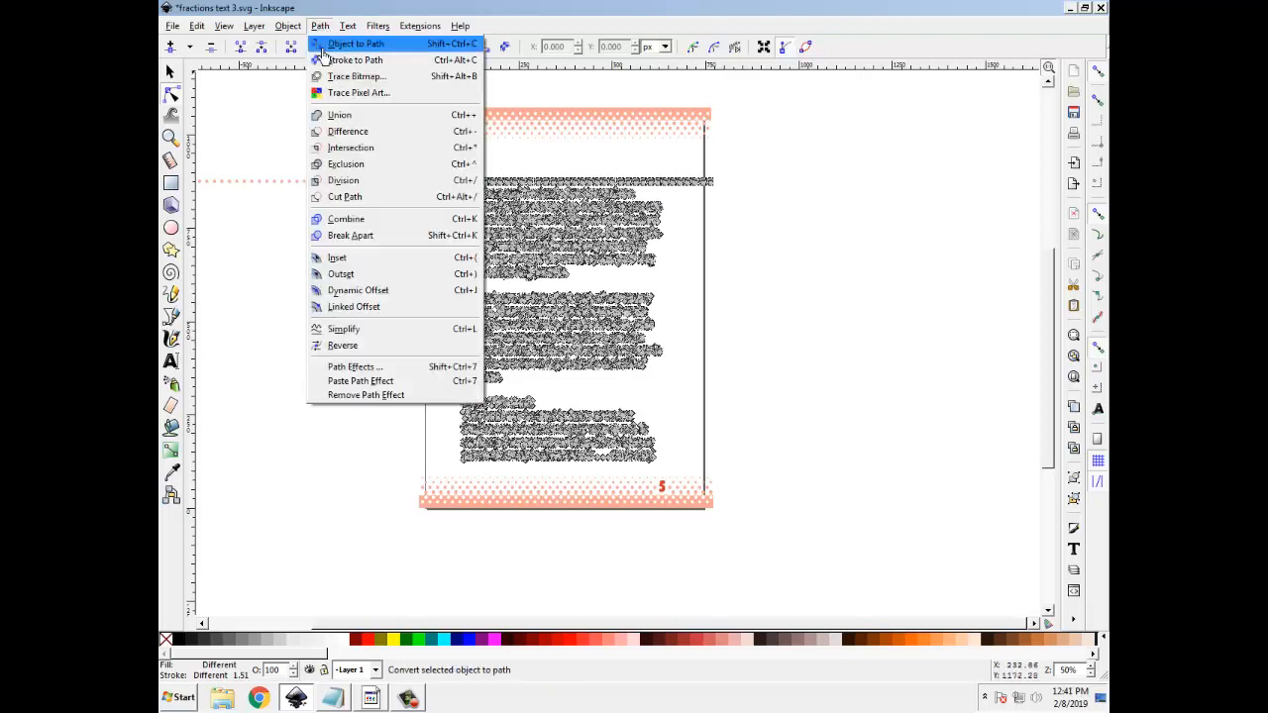
left_click(368, 309)
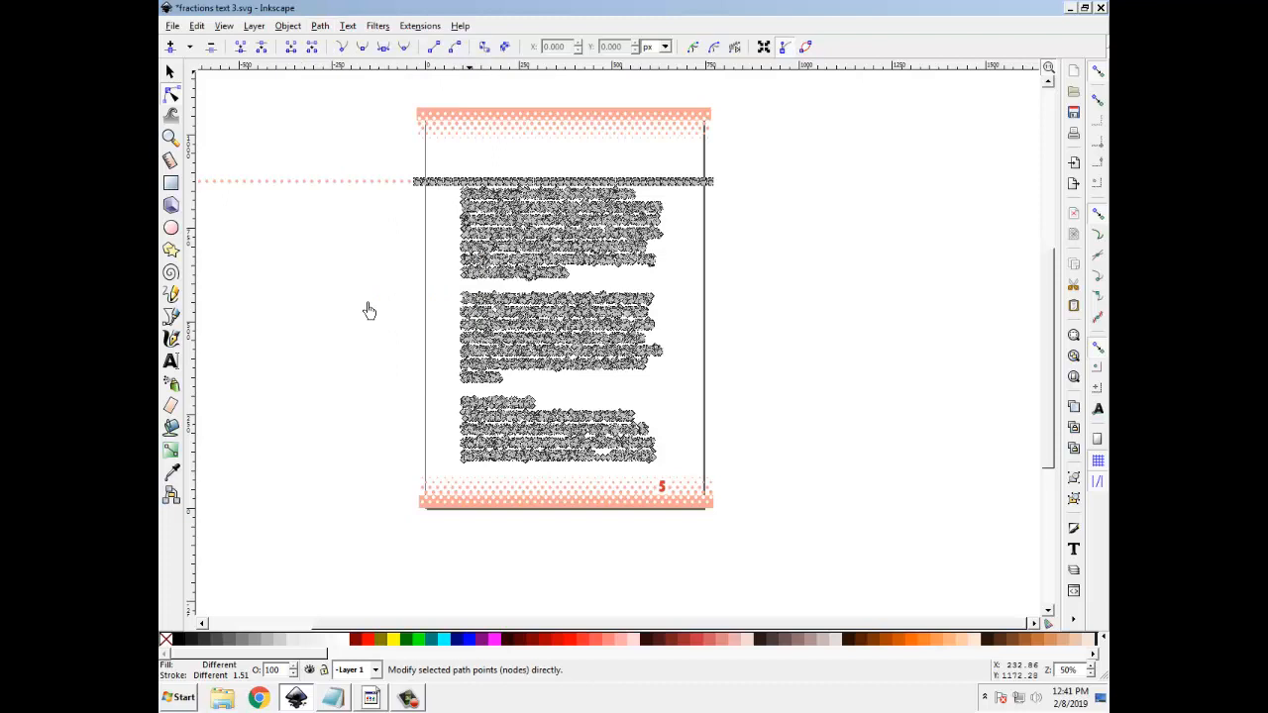
left_click(369, 310)
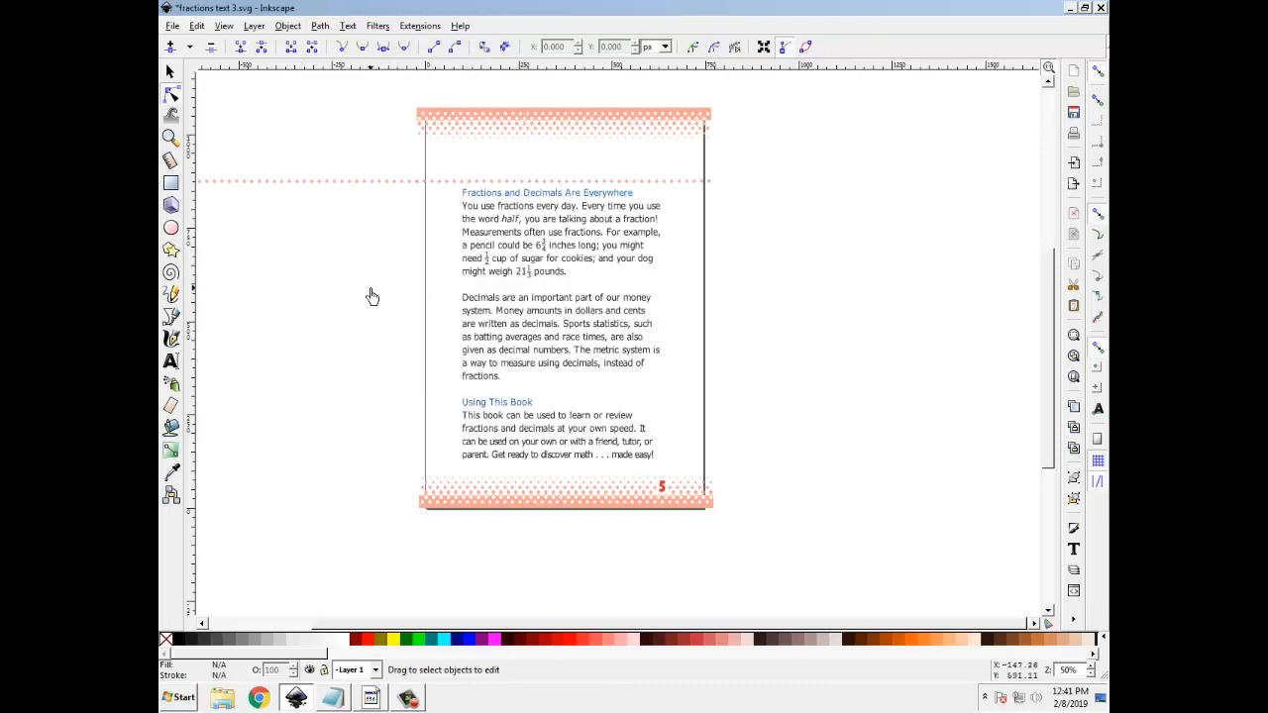
Select the blue heading "Fractions and Decimals Are Everywhere" with the first paragraph and copy them
key("F1")
left_click_drag(449, 178, 668, 287)
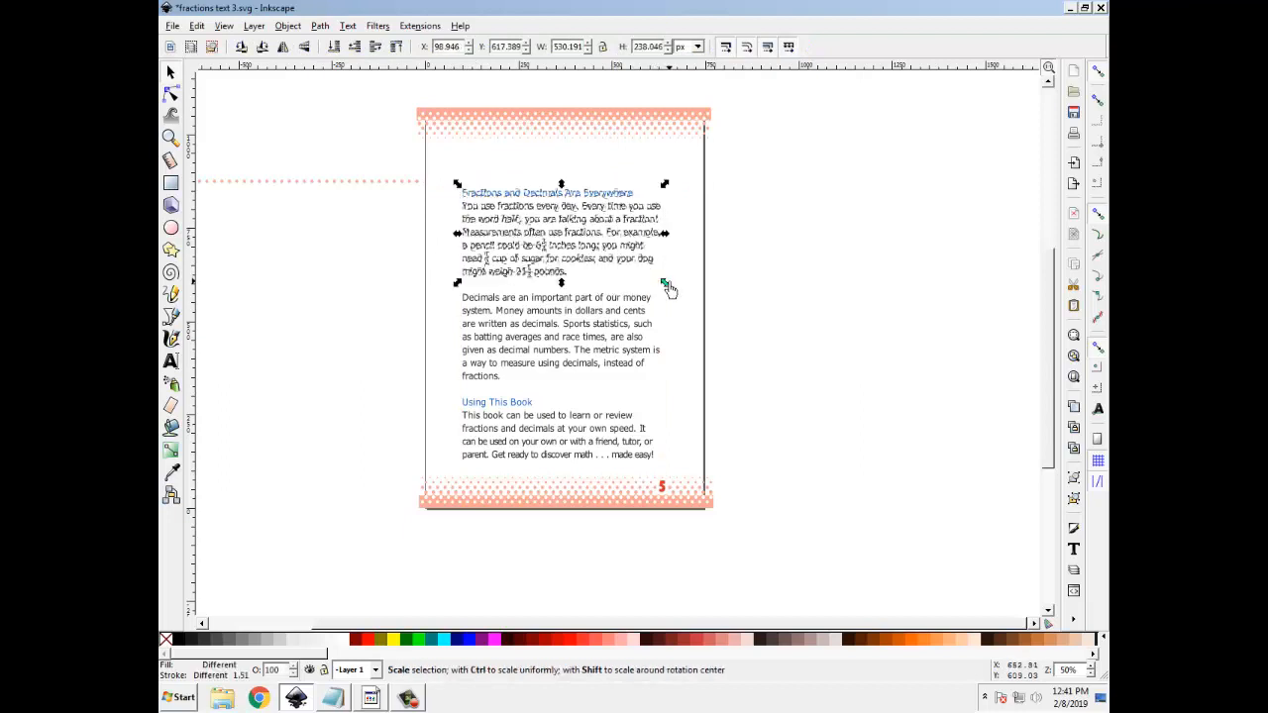
right_click(550, 213)
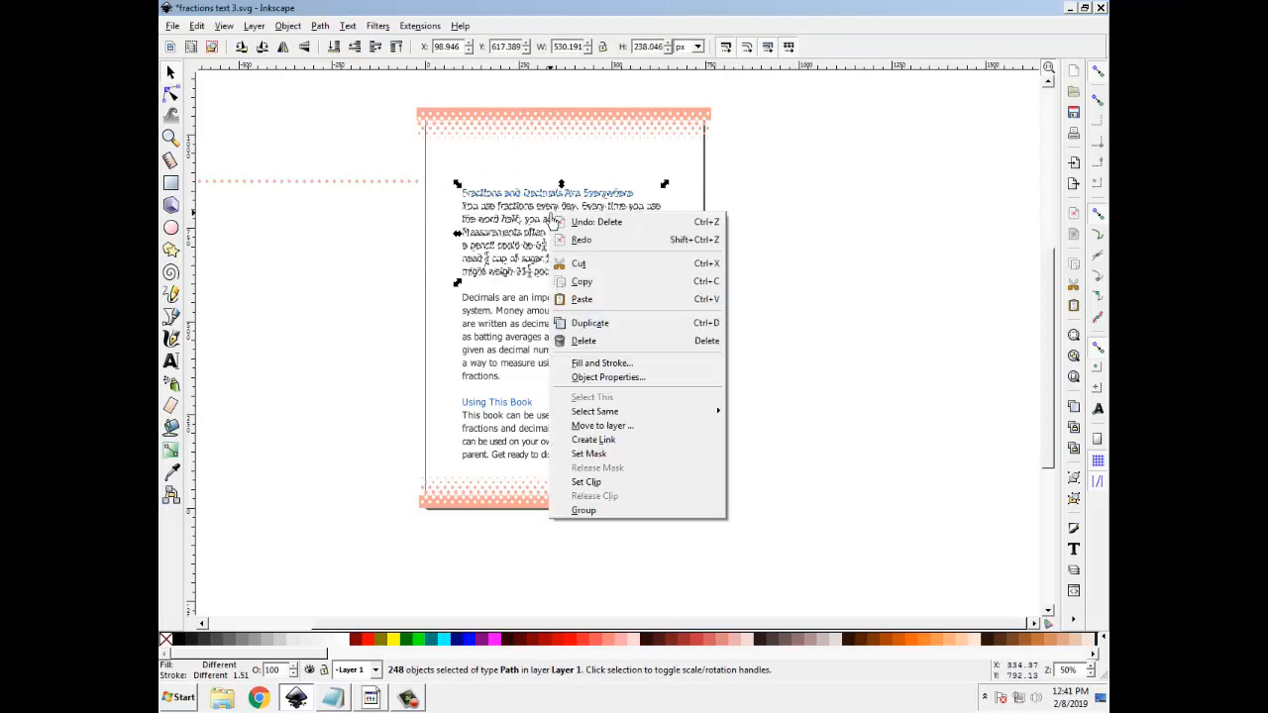
left_click(581, 284)
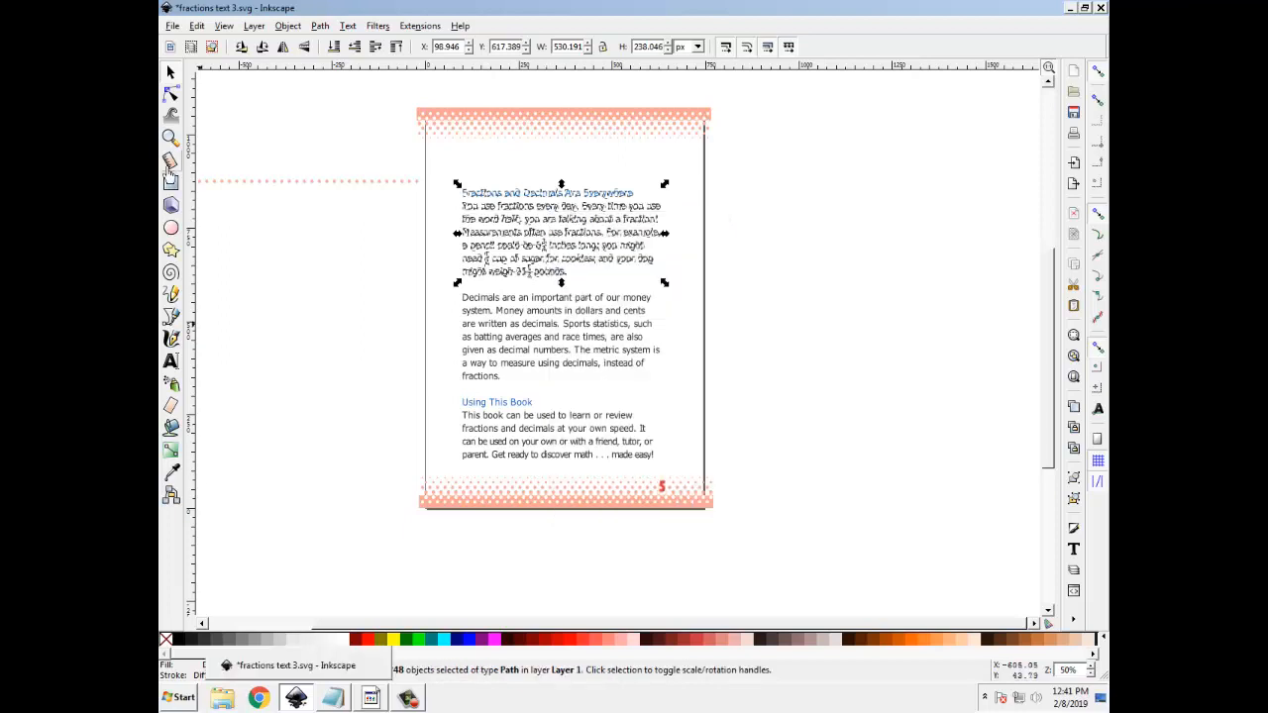
Paste the copied text into a new document and scale it to about 720 × 346 px to span the page width
left_click(172, 27)
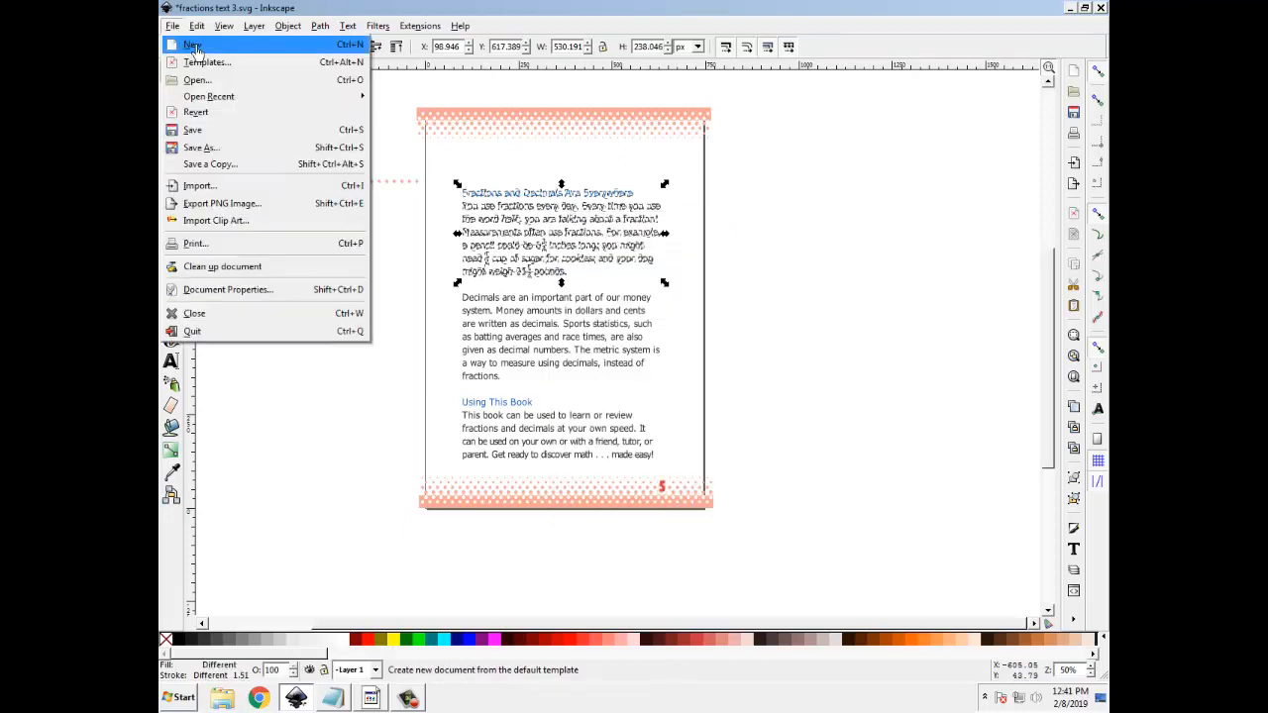
left_click(192, 46)
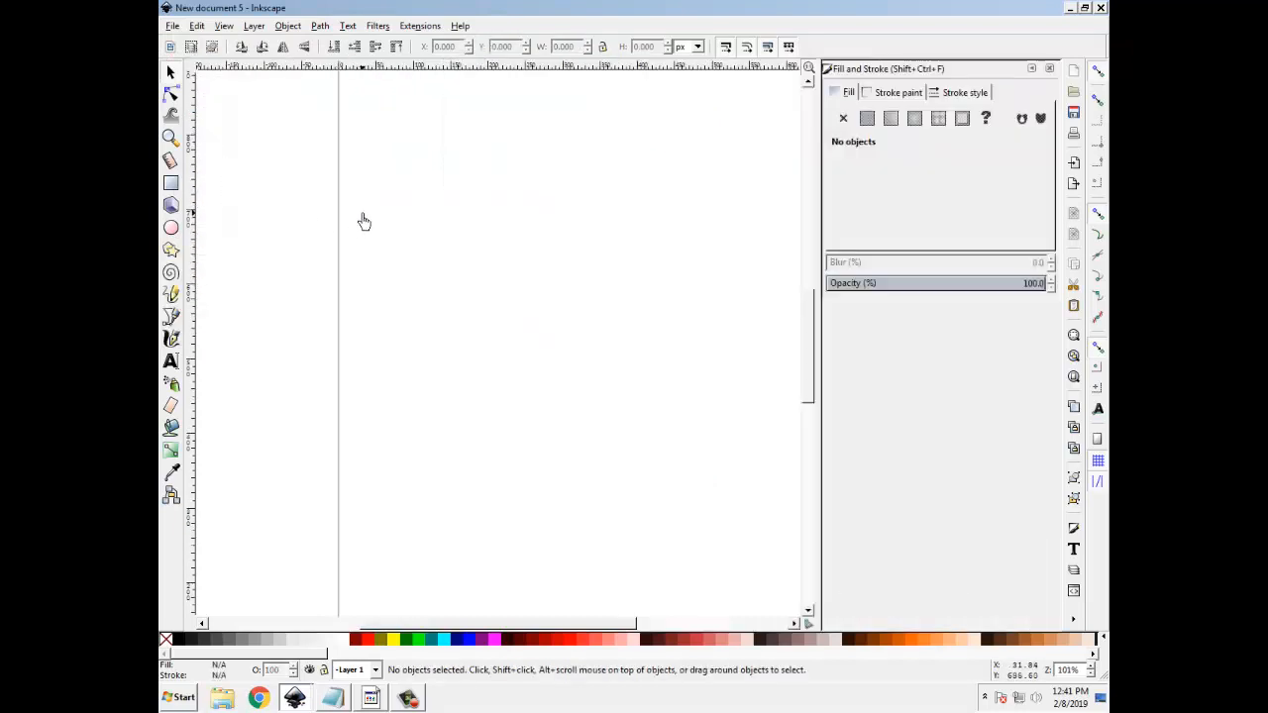
right_click(410, 190)
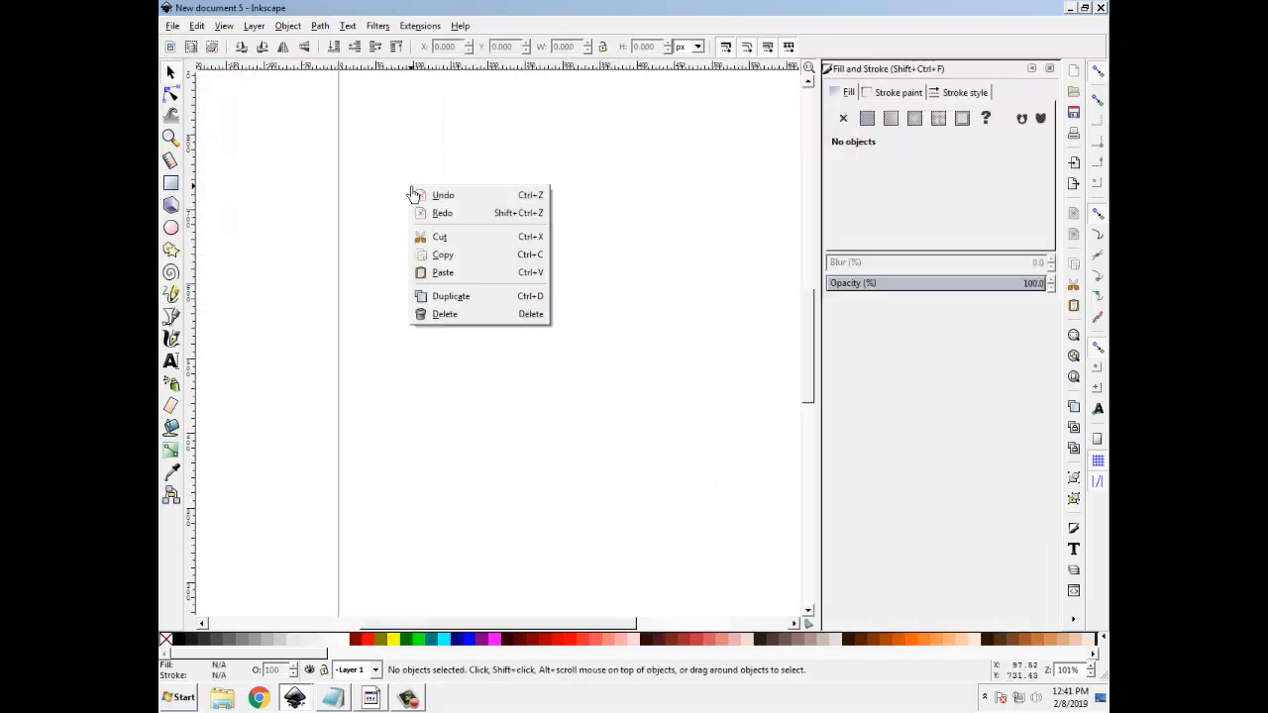
left_click(442, 273)
left_click_drag(795, 187, 896, 133)
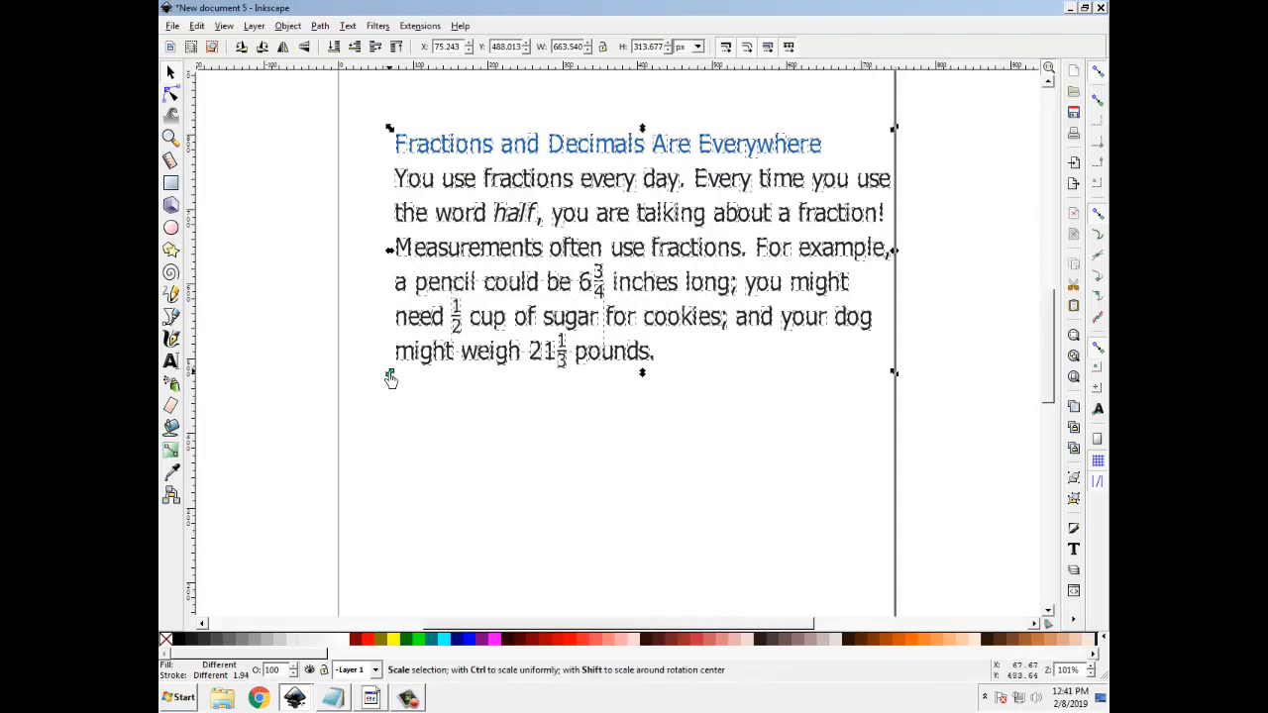
left_click_drag(391, 378, 348, 404)
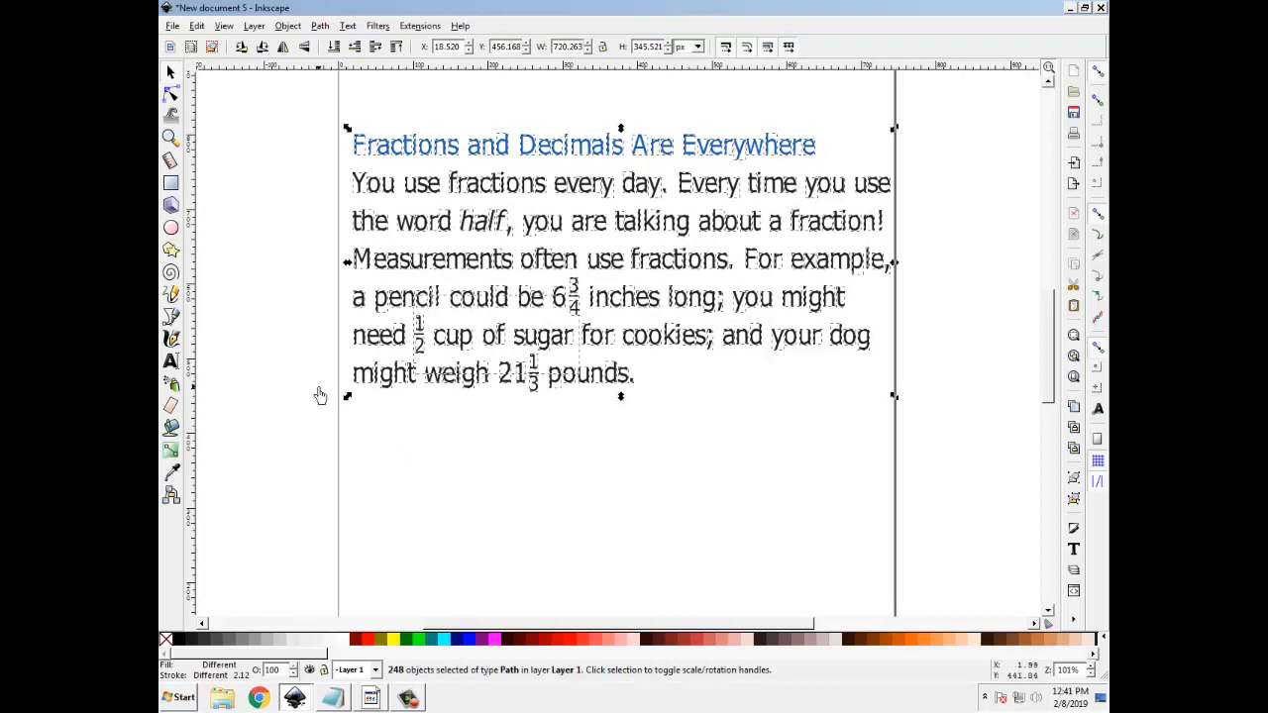
Give the pasted letters a flat blue stroke colour, RGBA 384eebff
left_click(288, 25)
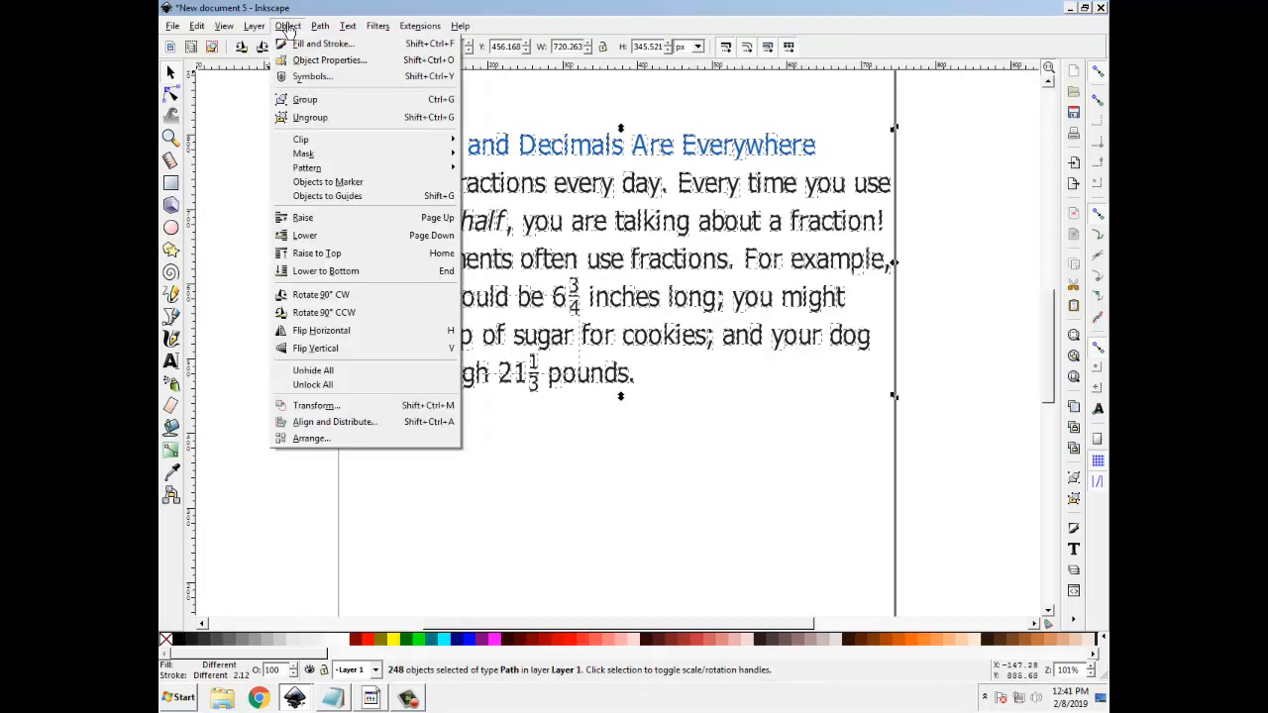
left_click(309, 44)
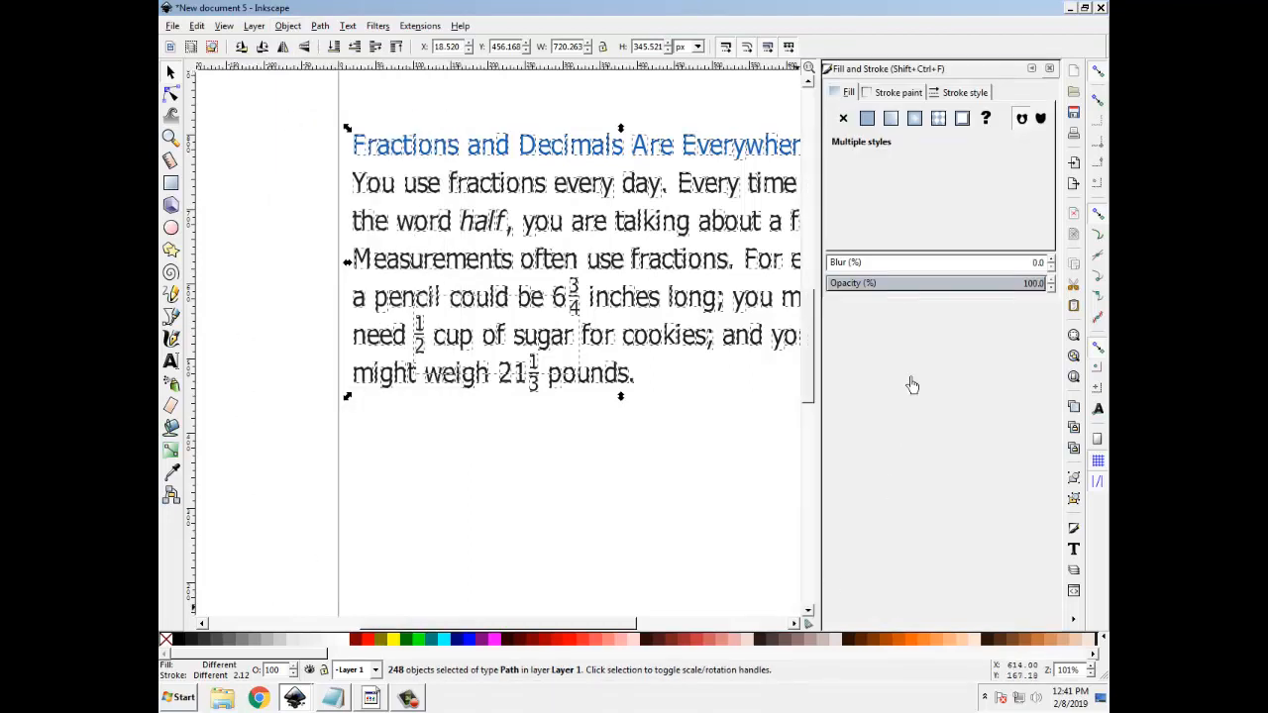
left_click(868, 95)
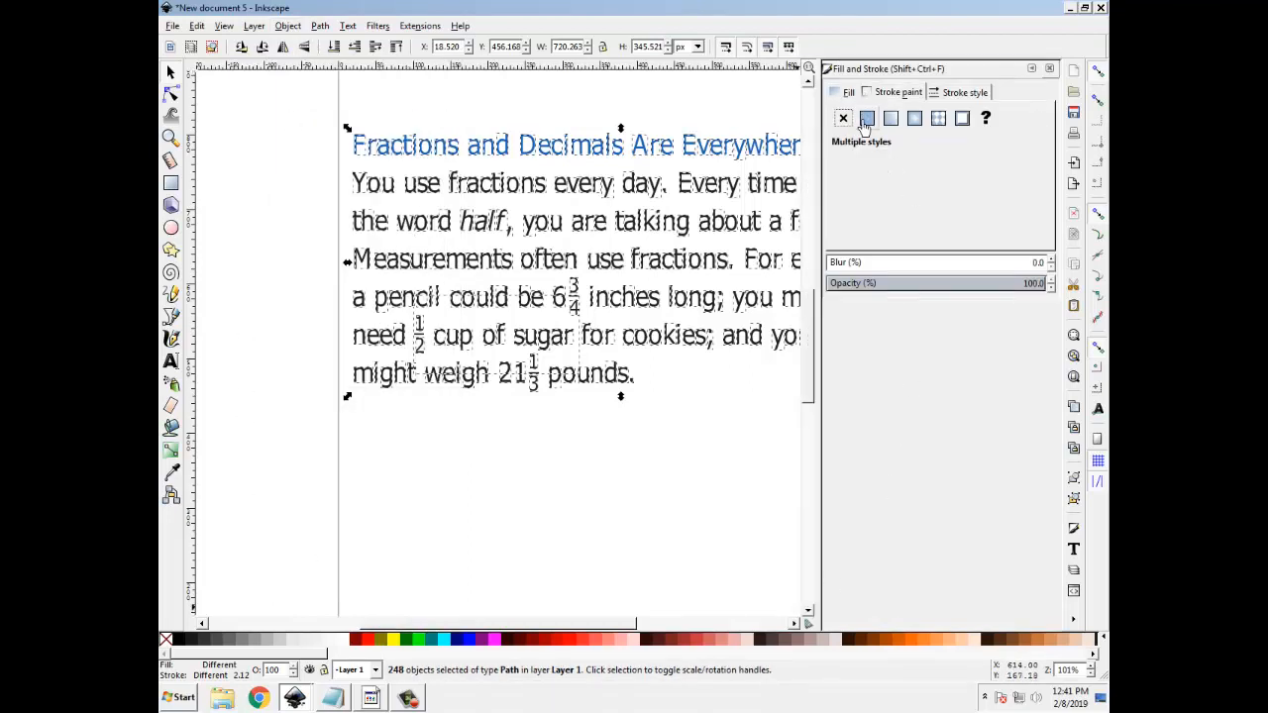
left_click(866, 118)
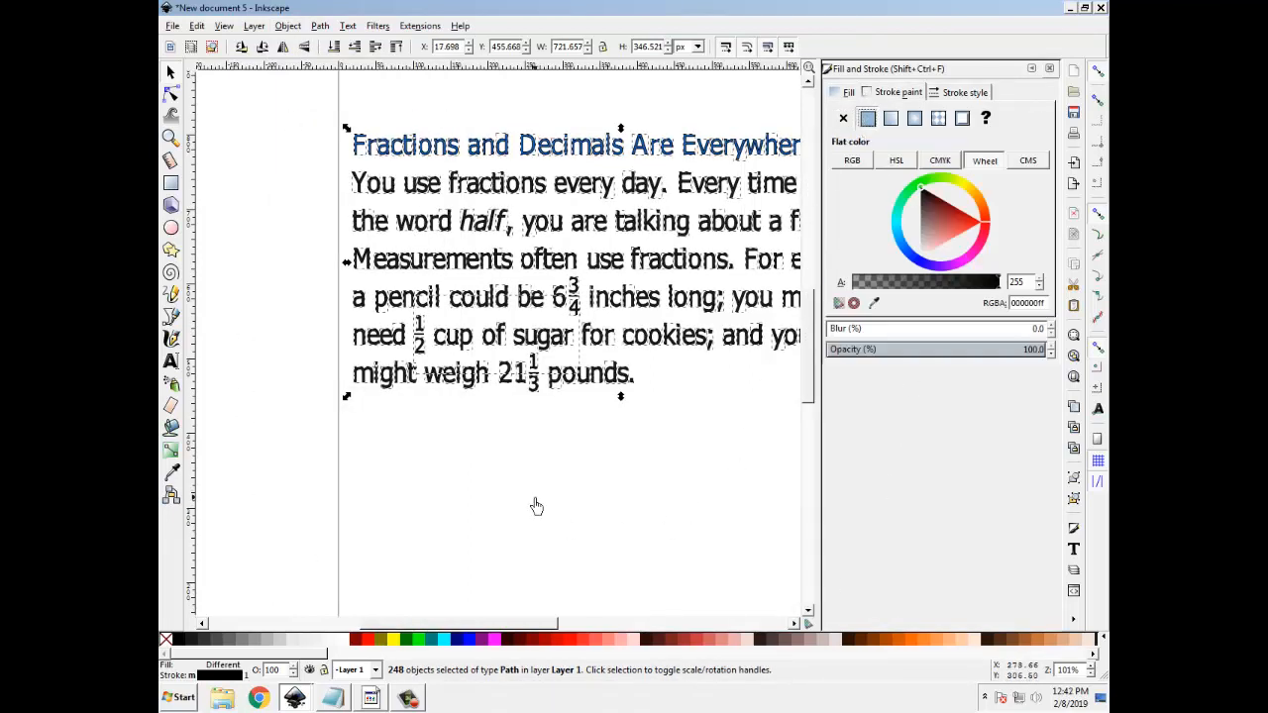
left_click(917, 262)
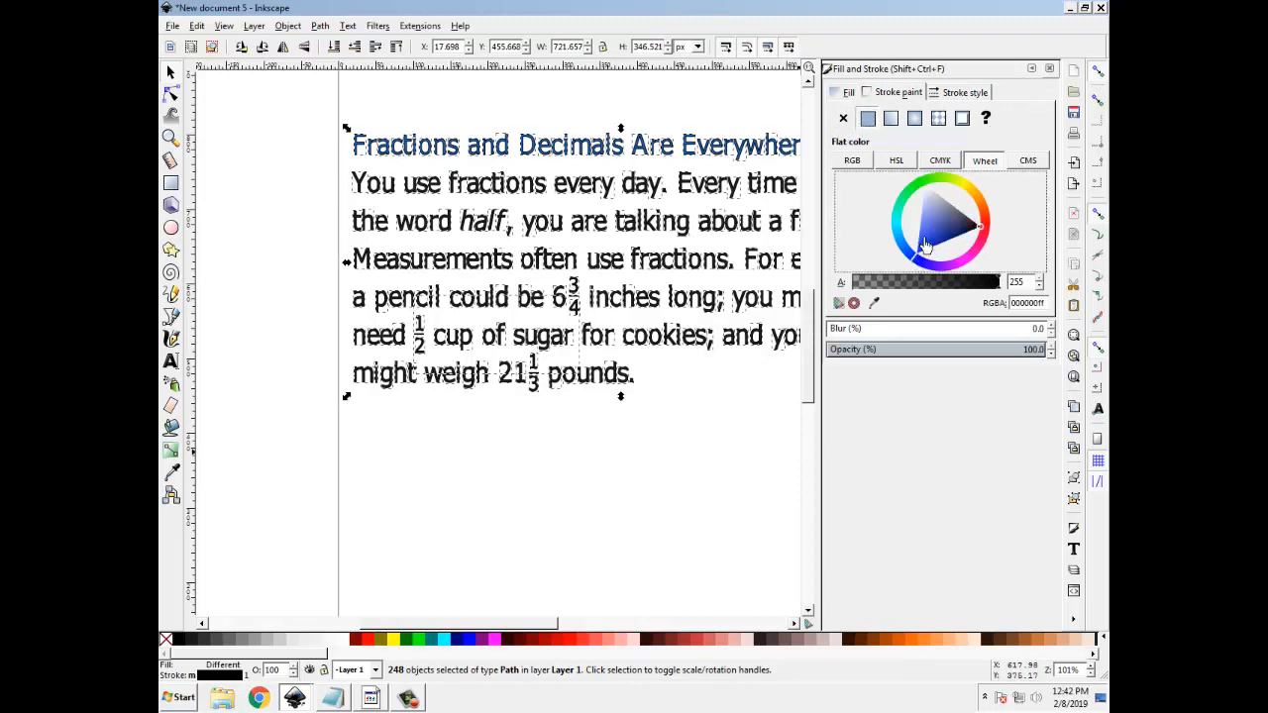
left_click(922, 237)
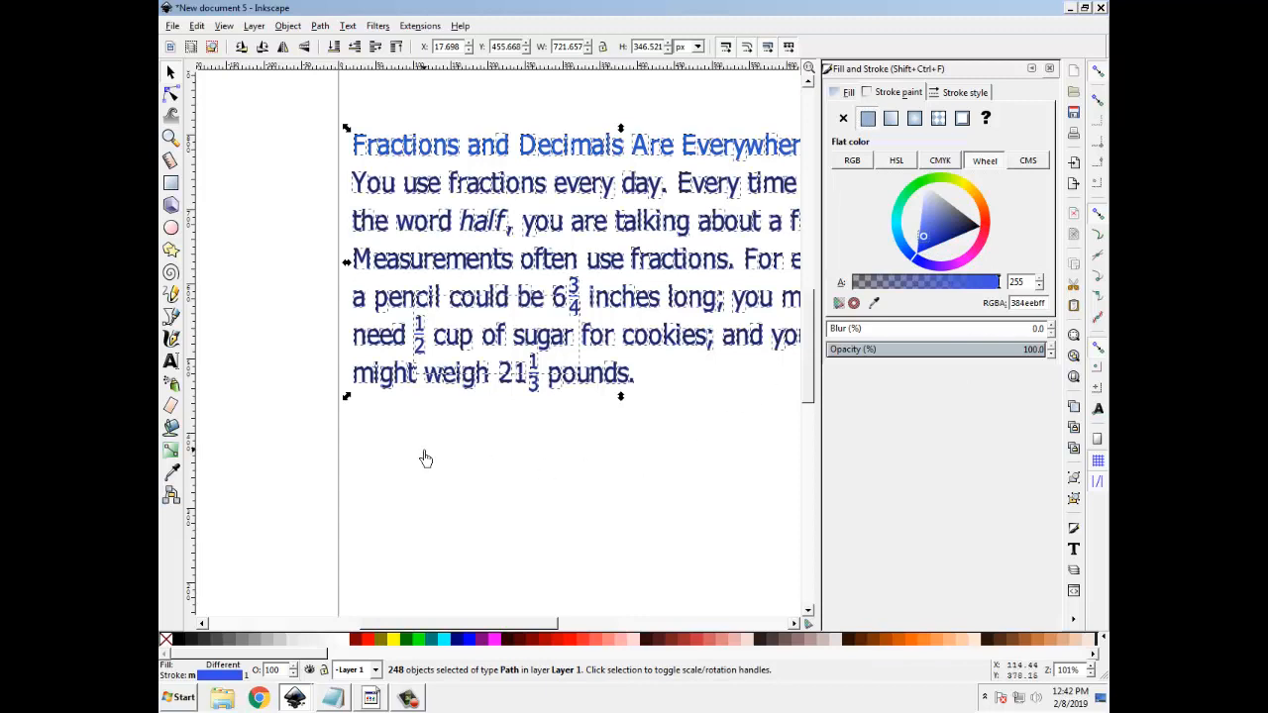
Save the new document as an Inkscape SVG over the existing file "fractions text 3"
left_click(172, 26)
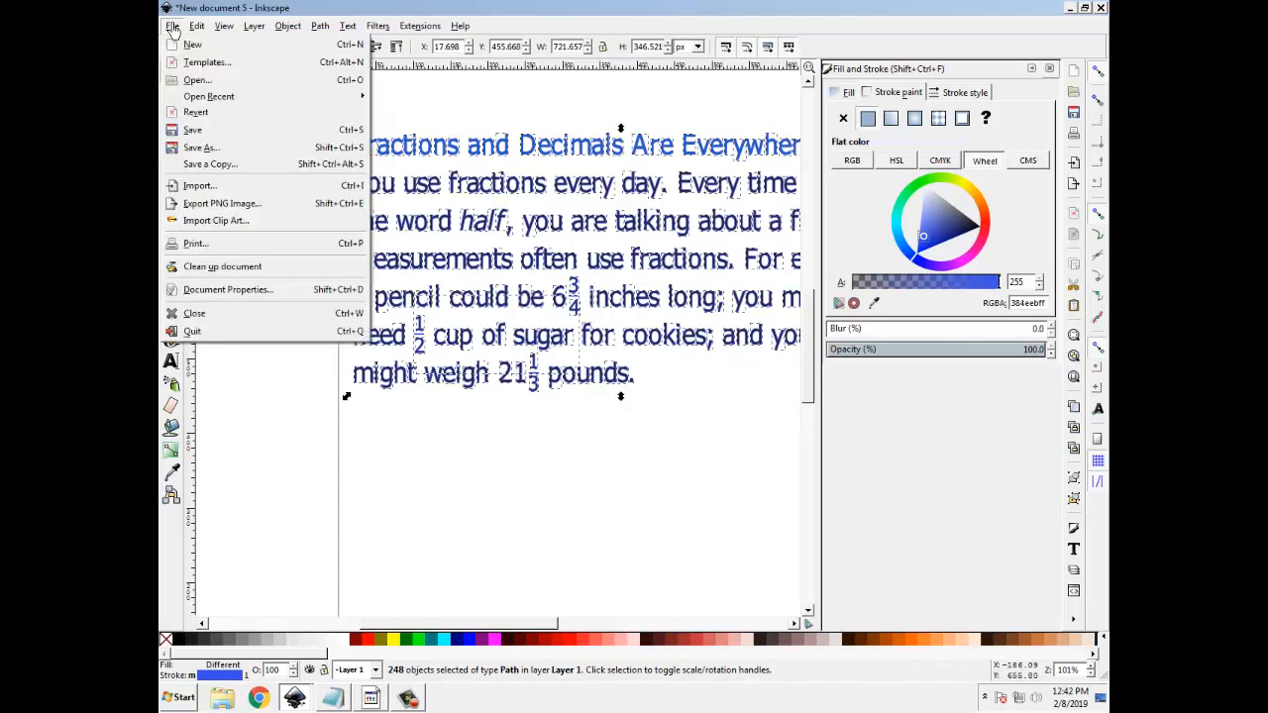
left_click(199, 147)
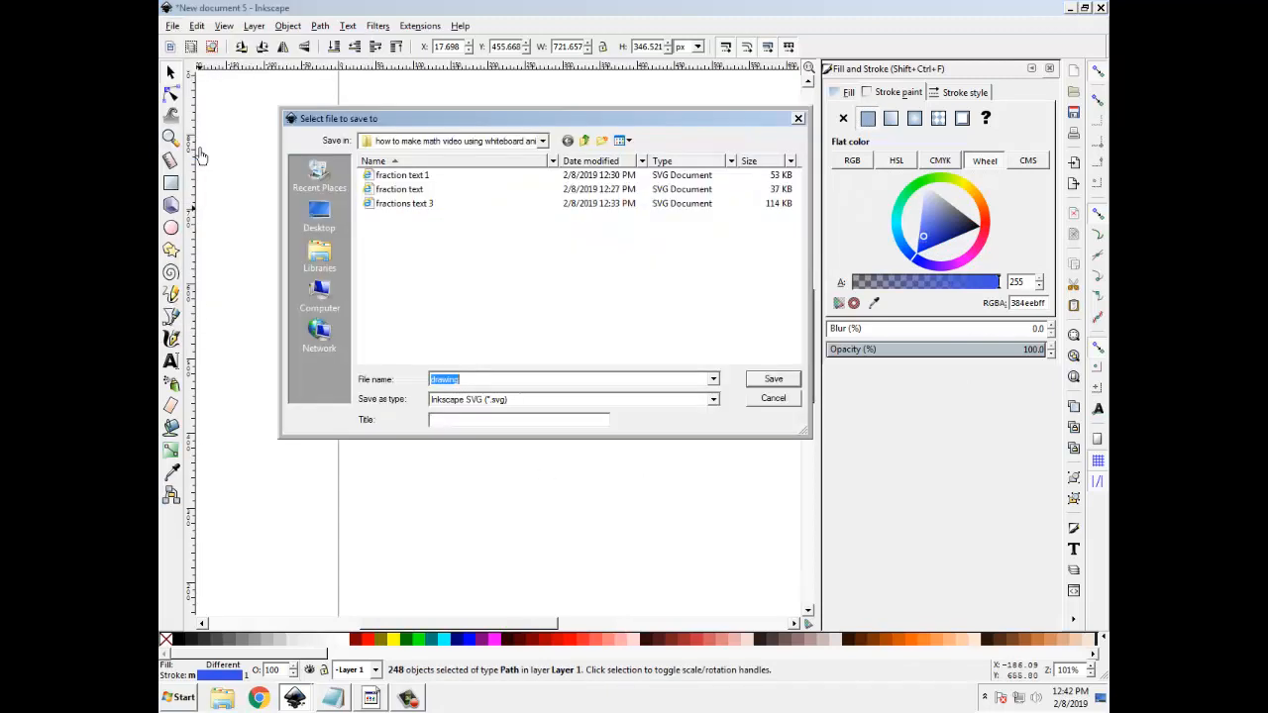
left_click(473, 385)
left_click(402, 176)
left_click(401, 204)
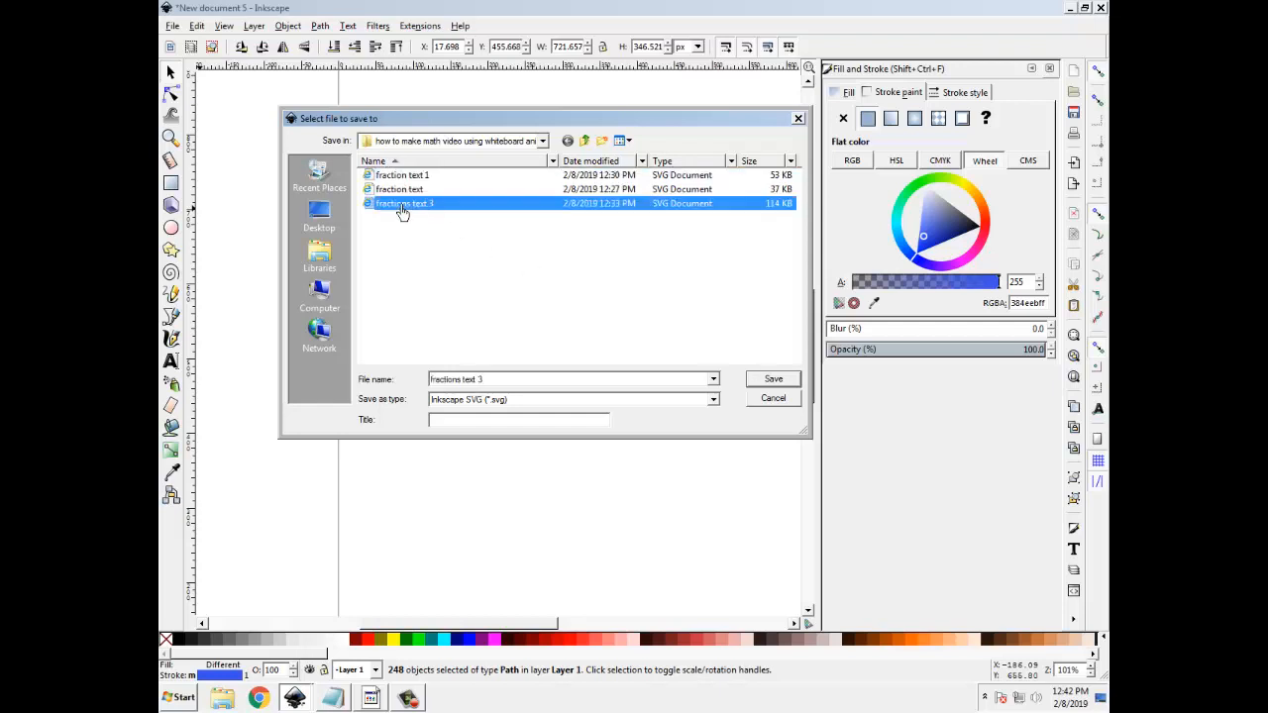
left_click(772, 383)
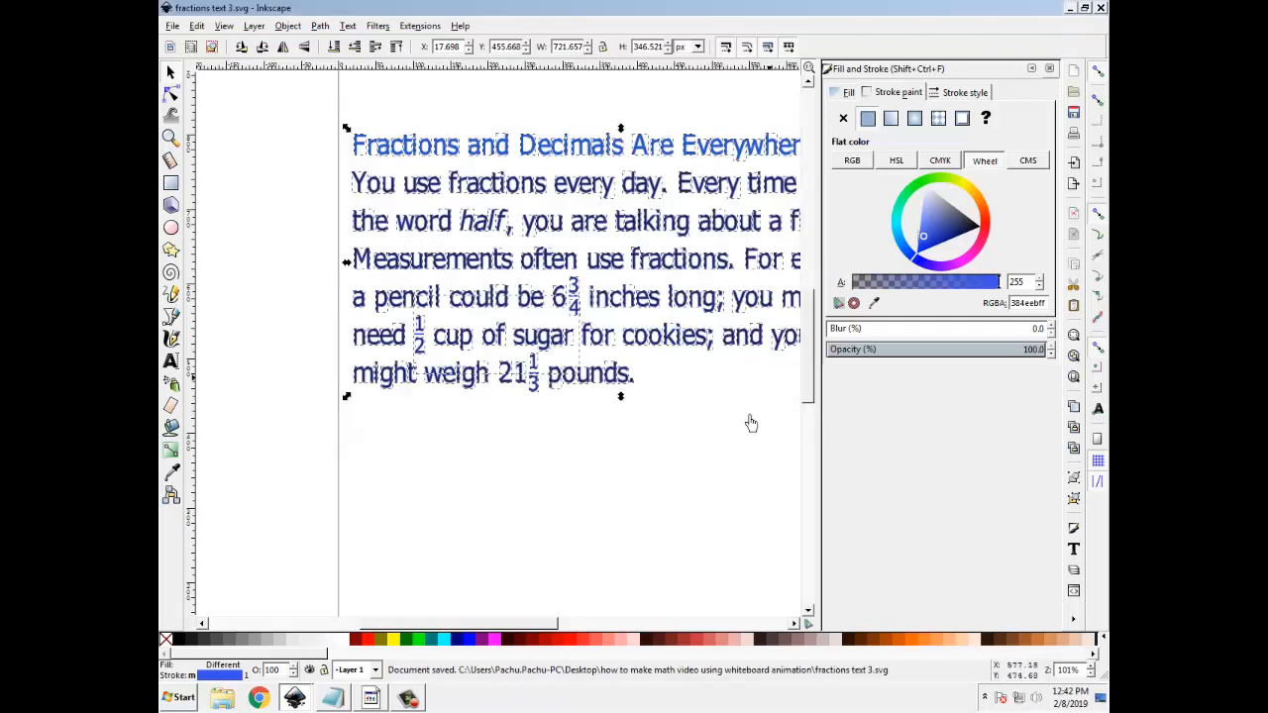
Switch to VideoScribe and start adding an image to the scribe
left_click(370, 699)
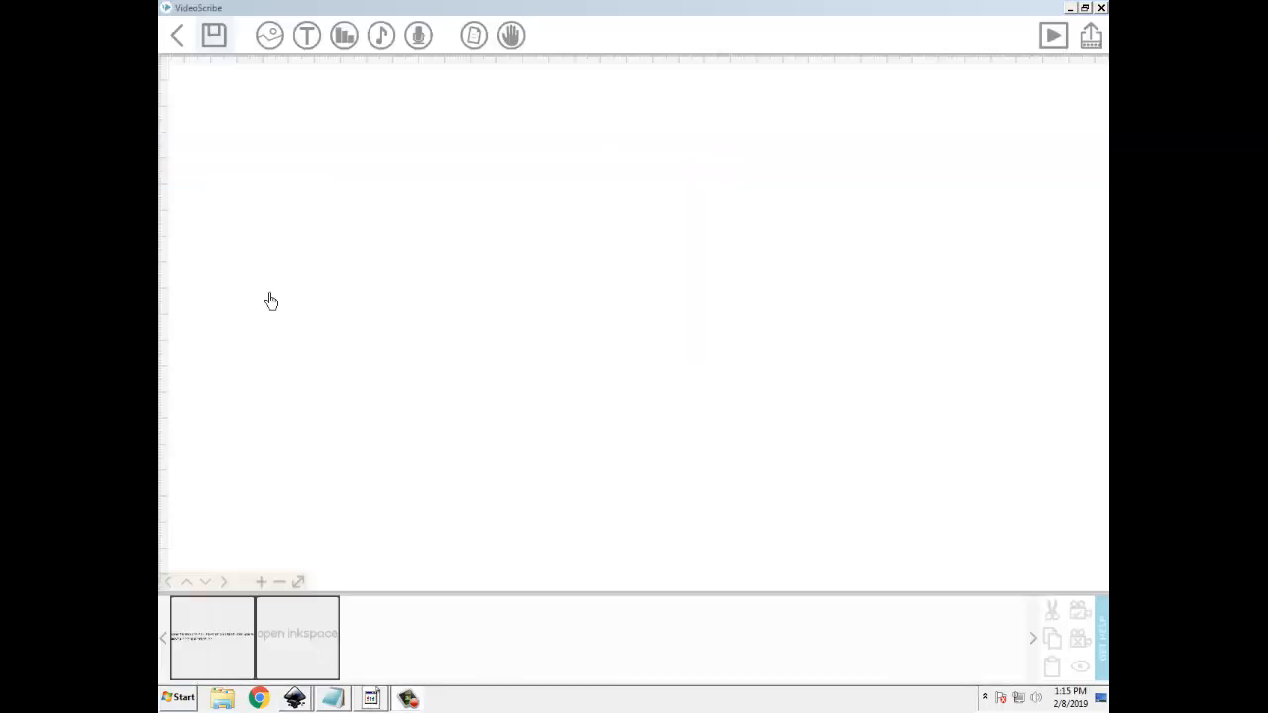
left_click(269, 40)
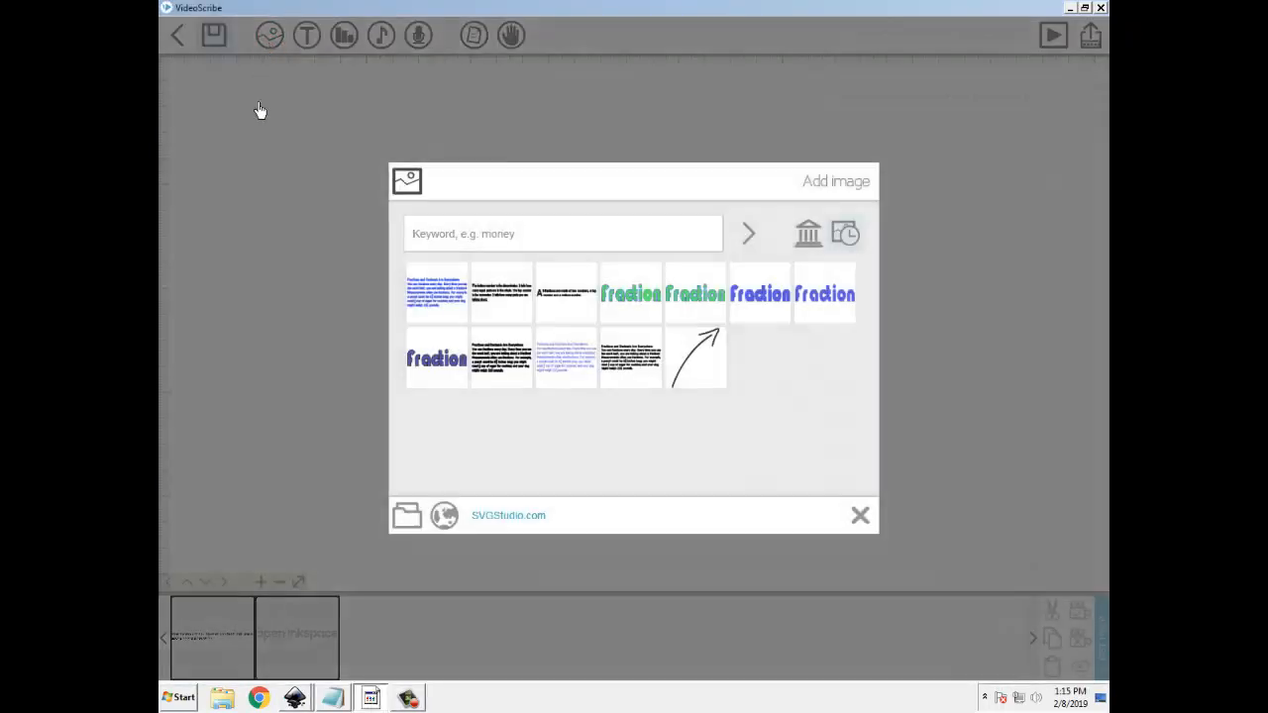